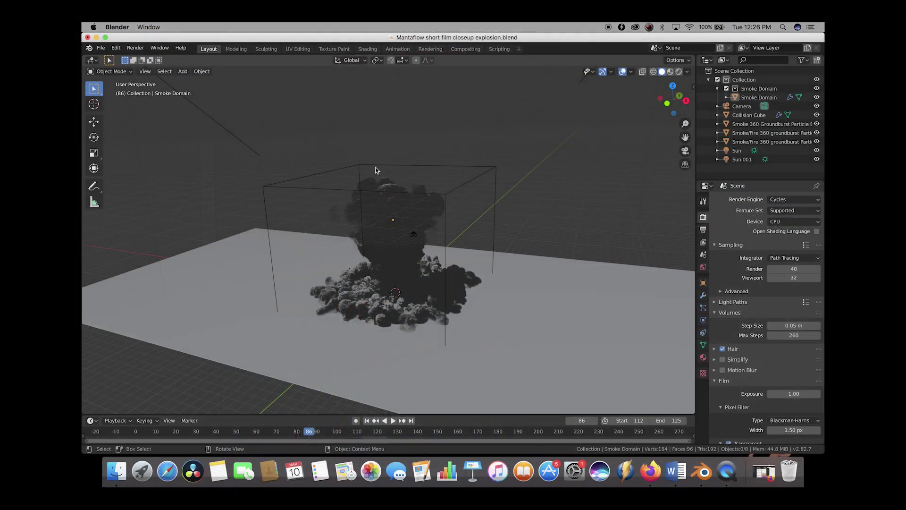
# - Select the Smoke Domain and review its gas domain settings: resolution 320, upres 3, cache 1–125
pyautogui.moveTo(377, 169); pyautogui.dragTo(371, 307, button='middle')
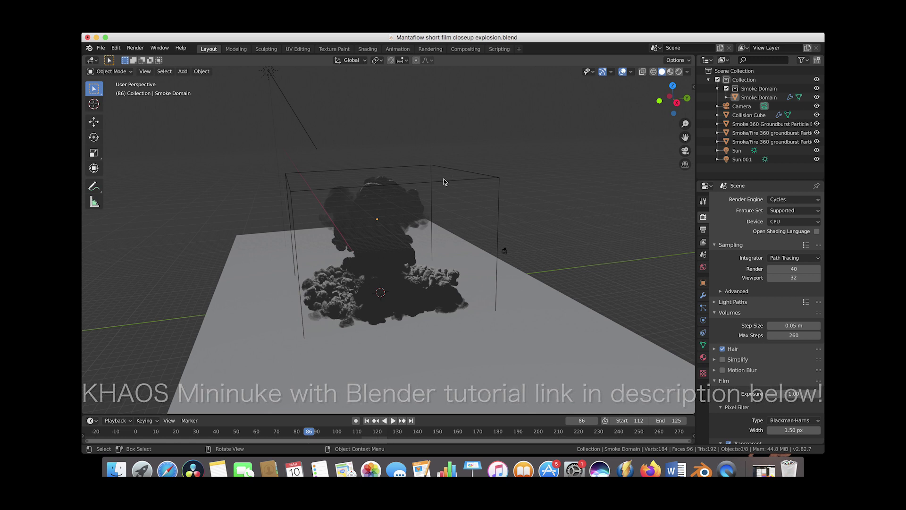
pyautogui.click(469, 176)
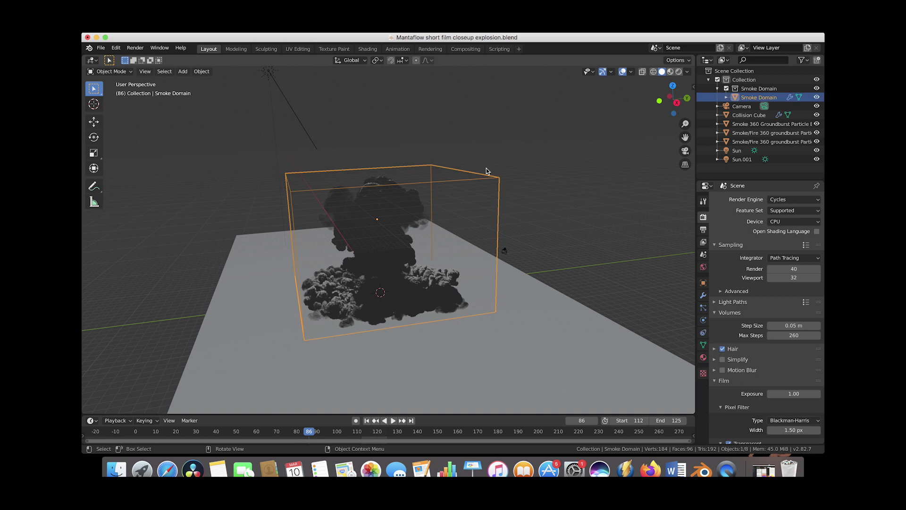
pyautogui.click(703, 321)
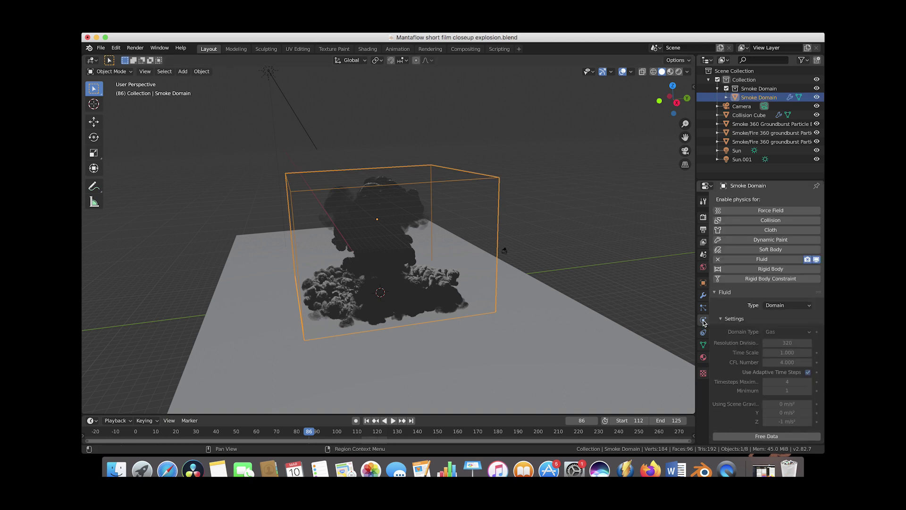
pyautogui.scroll(-3, 751, 351)
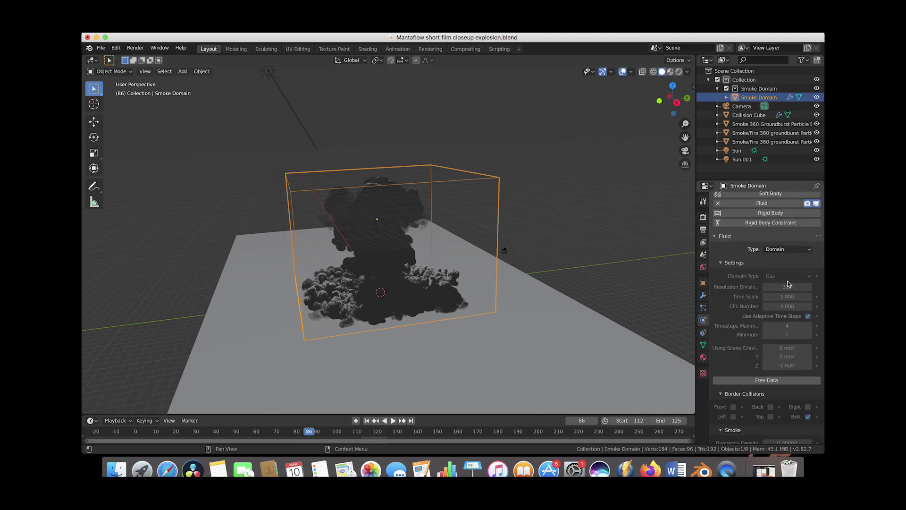
pyautogui.scroll(-2, 789, 284)
pyautogui.scroll(-10, 789, 265)
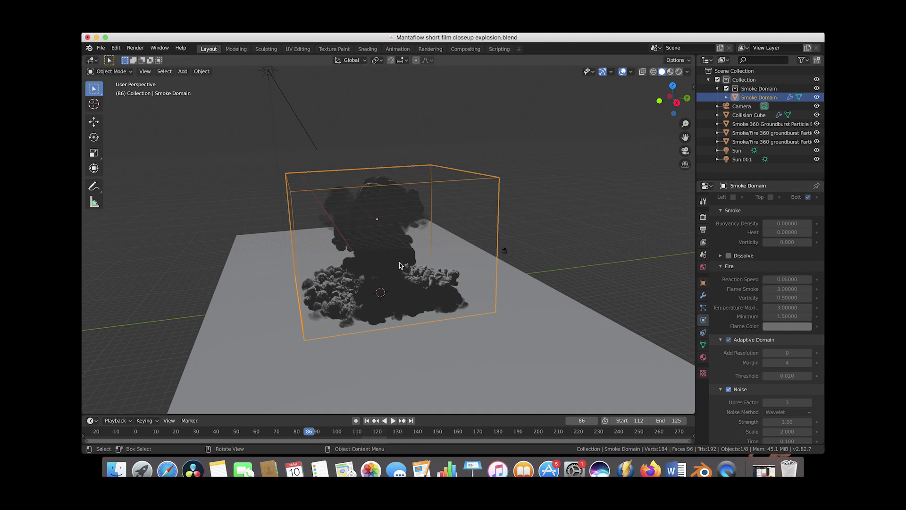
pyautogui.scroll(-4, 741, 340)
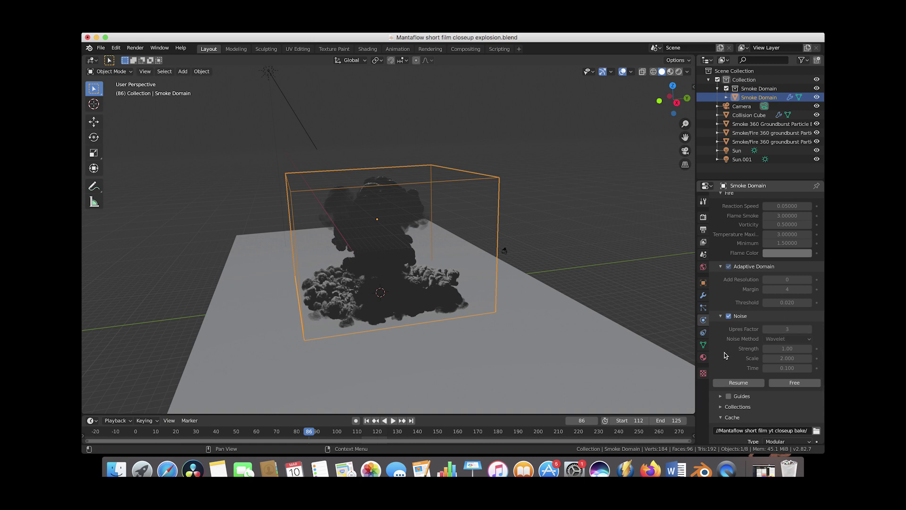
pyautogui.scroll(-3, 739, 345)
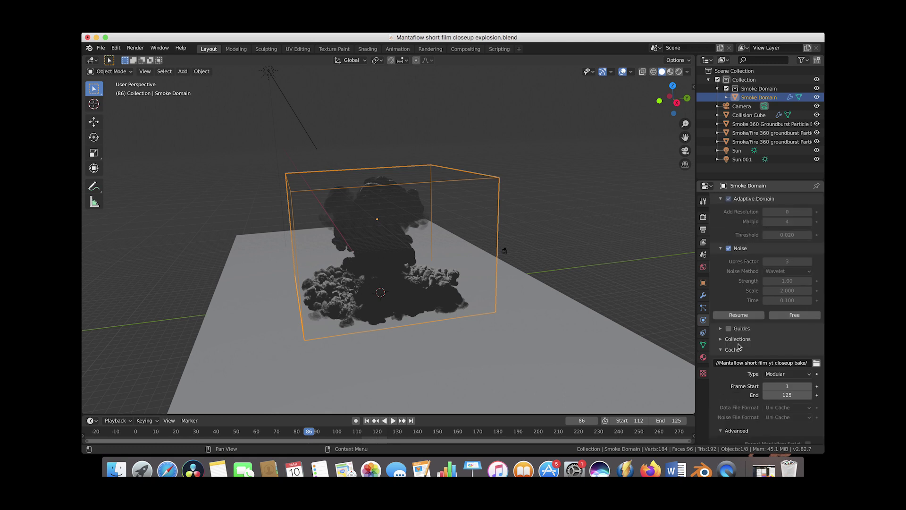
pyautogui.scroll(15, 739, 347)
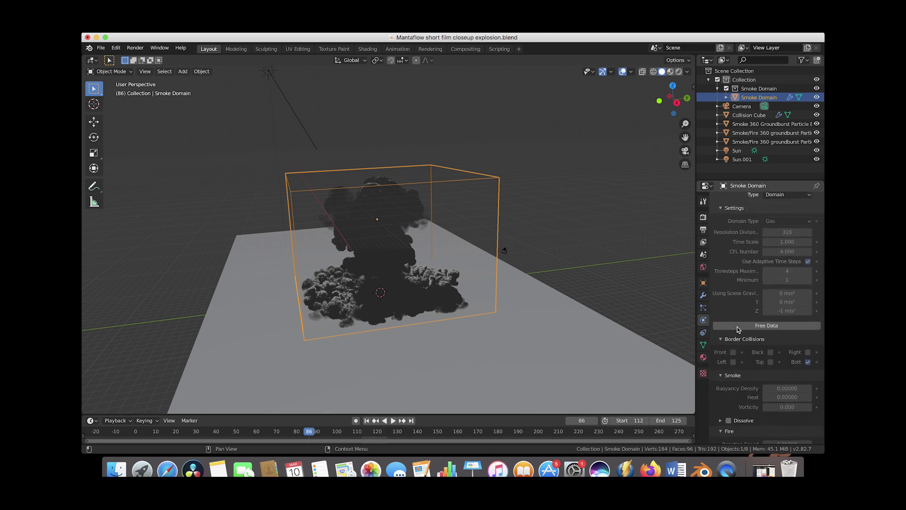
pyautogui.scroll(2, 739, 329)
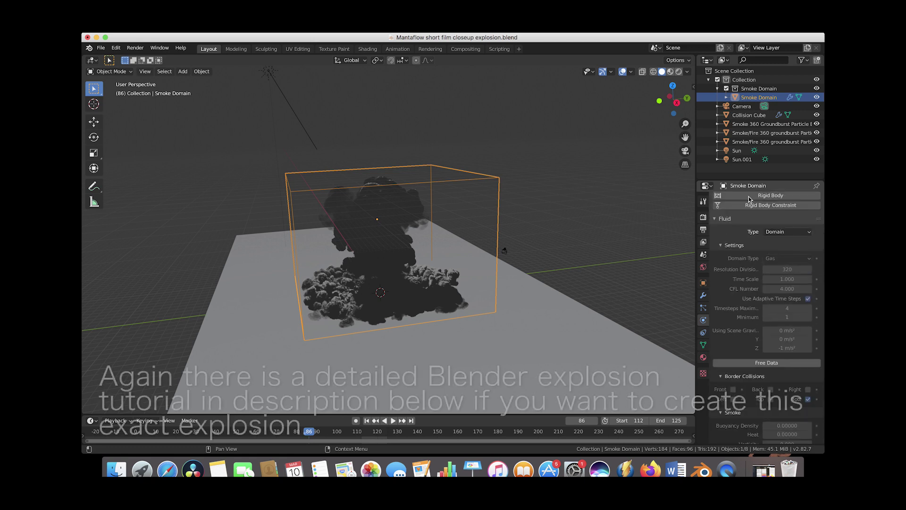
# - Select the groundburst emitter and show the KHAOS! sidebar with Dynamic Smoke/Fire smoke type
pyautogui.click(747, 125)
pyautogui.press('n')
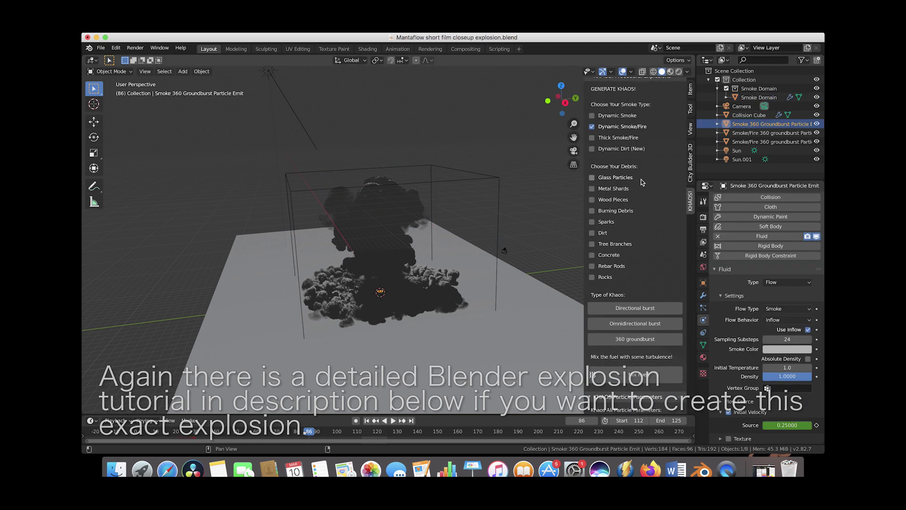
pyautogui.scroll(-3, 630, 302)
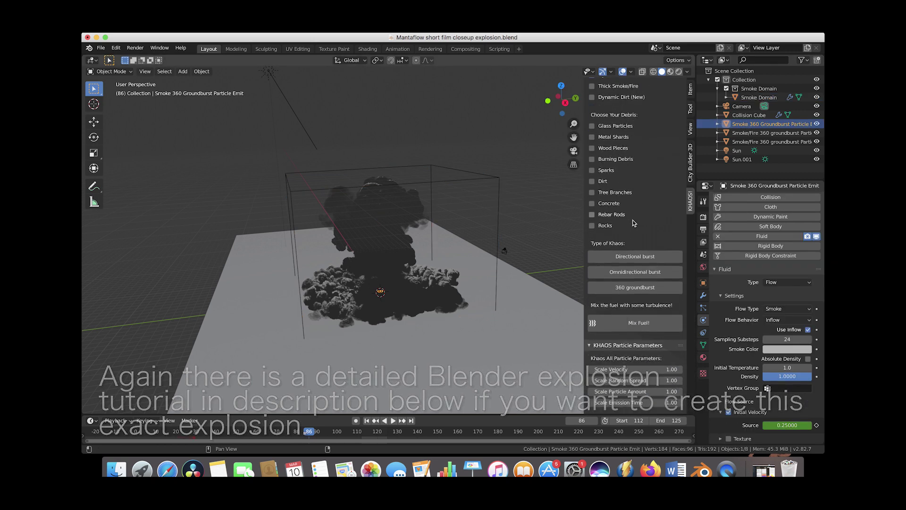
pyautogui.scroll(3, 630, 179)
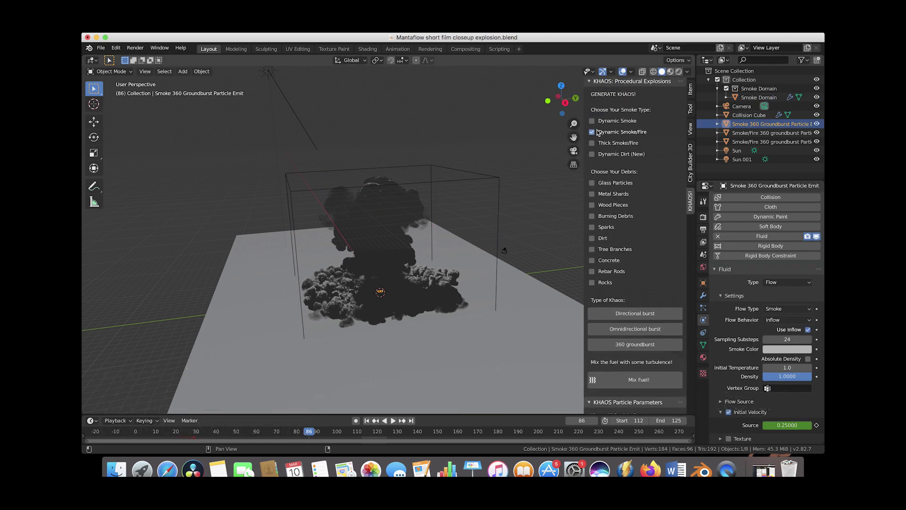
pyautogui.click(592, 132)
pyautogui.scroll(-6, 619, 203)
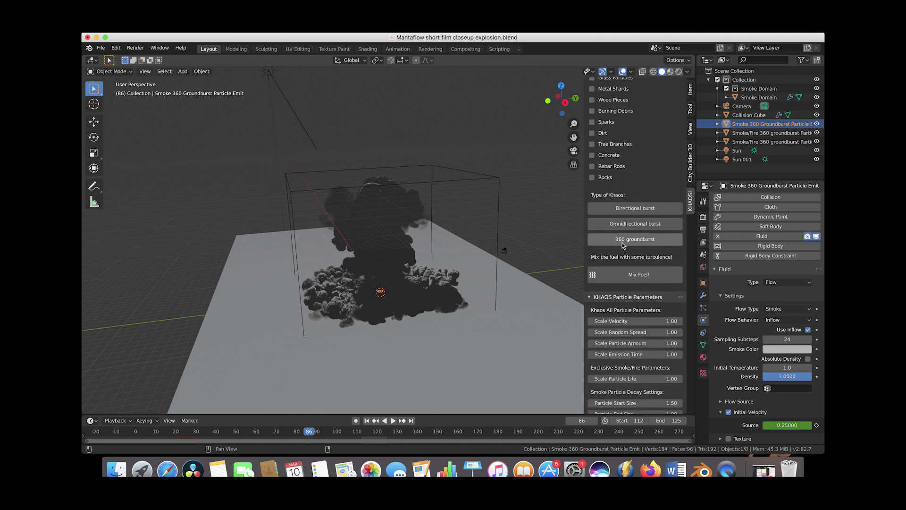
# - Show the groundburst emitters' particle settings: 2000 particles, frames 21–25, lifetime 5
pyautogui.click(704, 307)
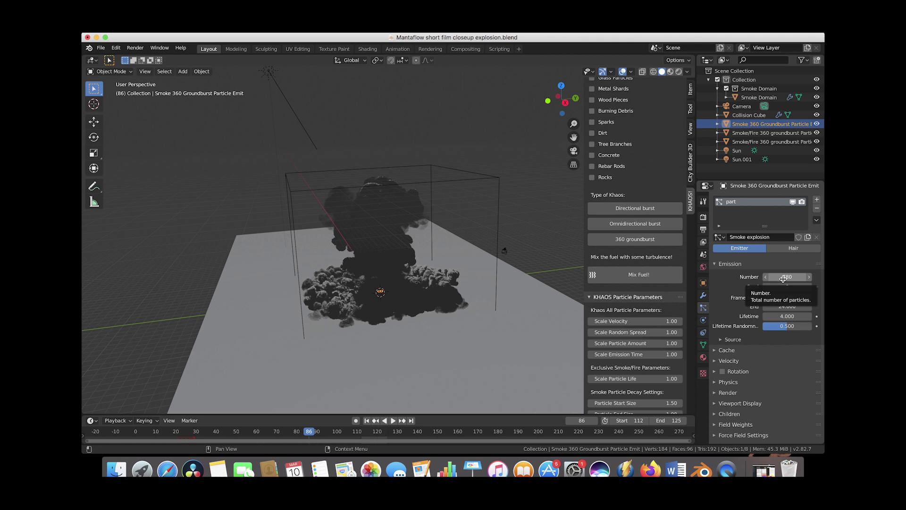
pyautogui.click(777, 134)
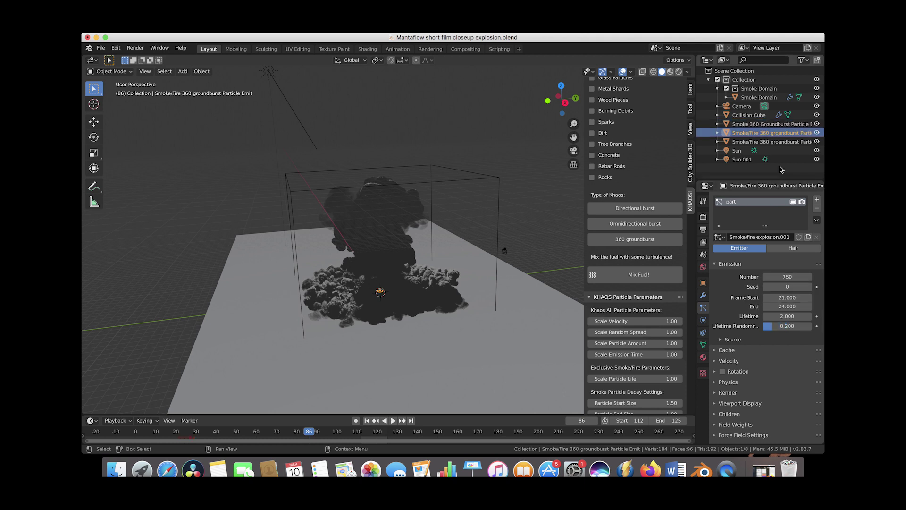
pyautogui.click(764, 142)
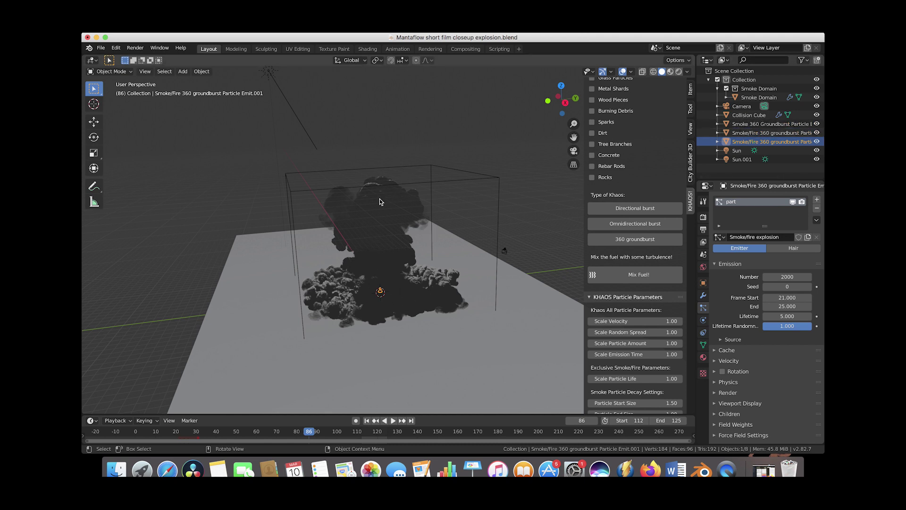
pyautogui.scroll(5, 596, 227)
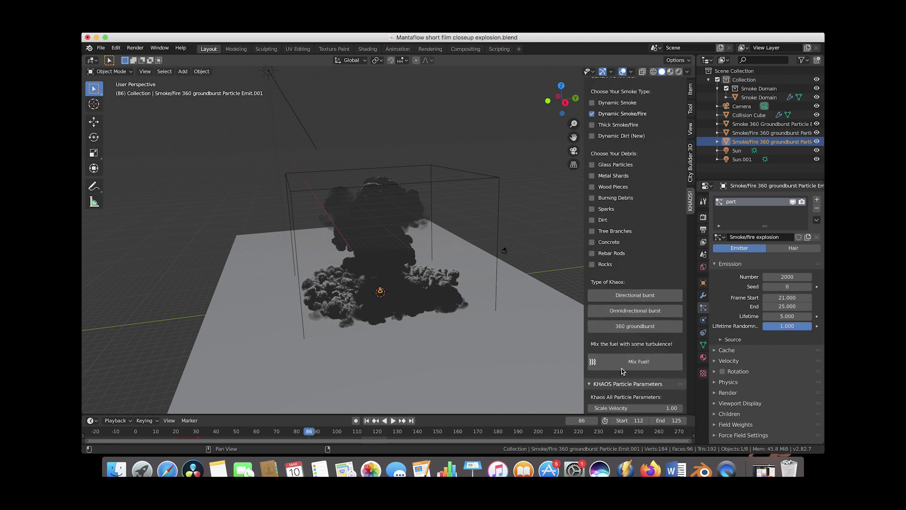
pyautogui.scroll(-10, 635, 360)
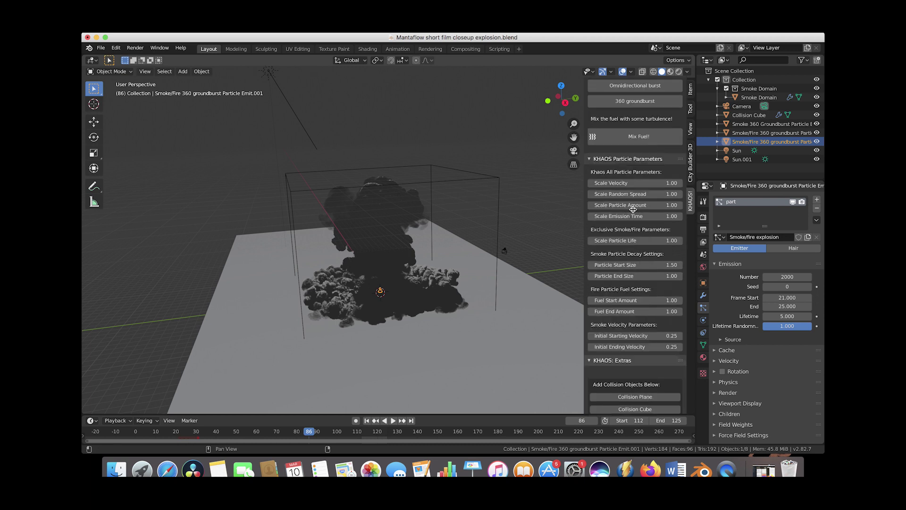
pyautogui.scroll(12, 628, 257)
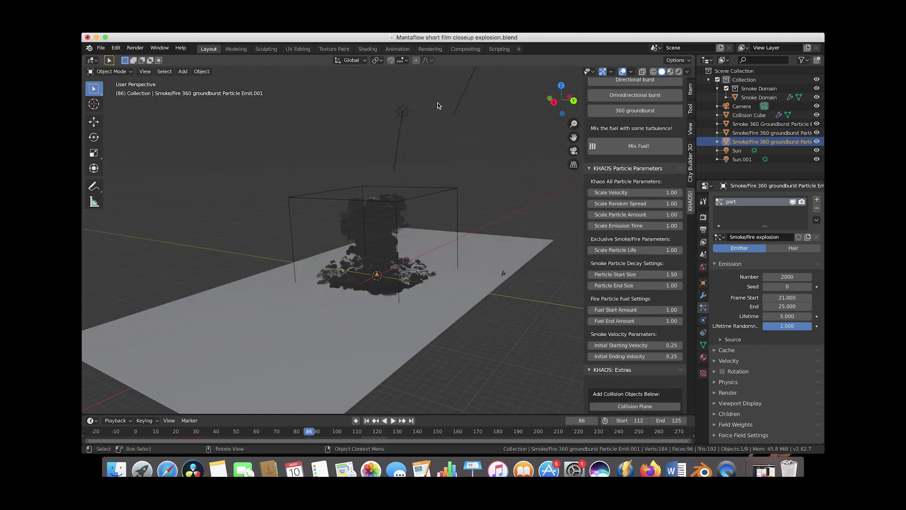
# - Show the Hosek/Wilkie Sky Texture World settings with its preview, then select the camera
pyautogui.click(703, 267)
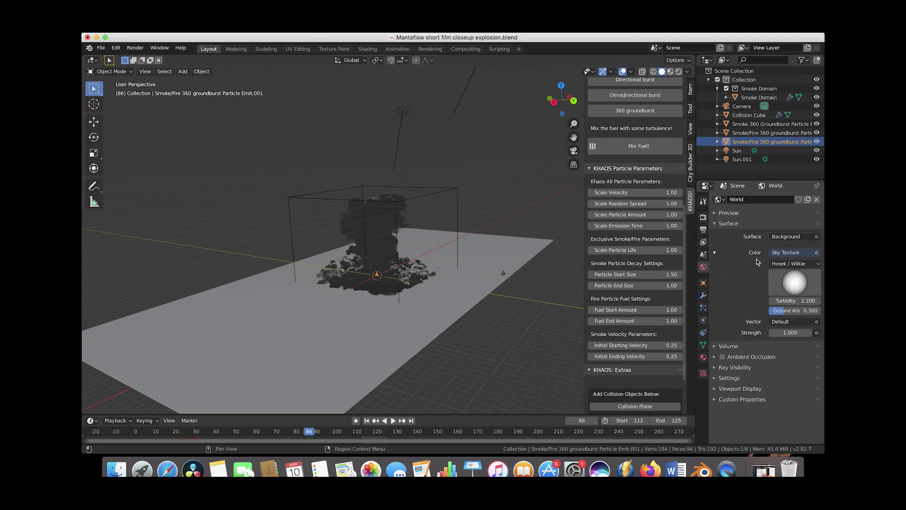
pyautogui.click(716, 212)
pyautogui.click(716, 213)
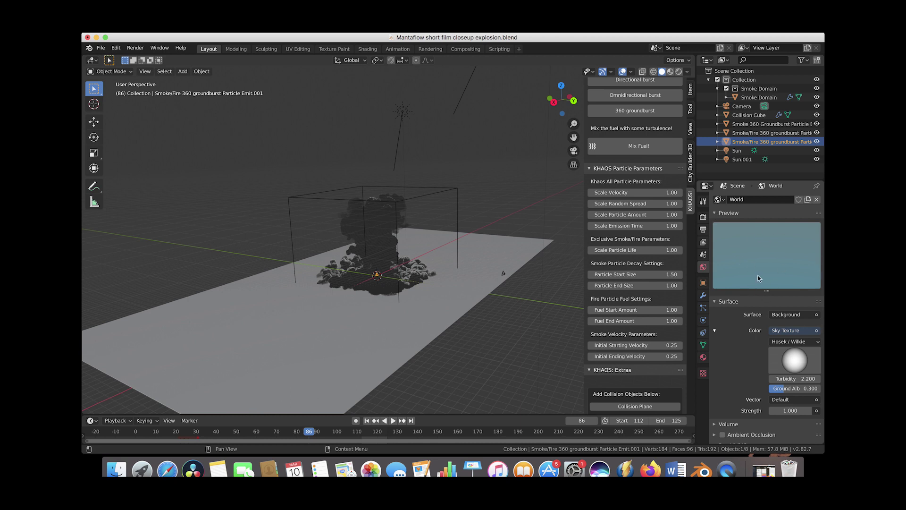
pyautogui.click(503, 276)
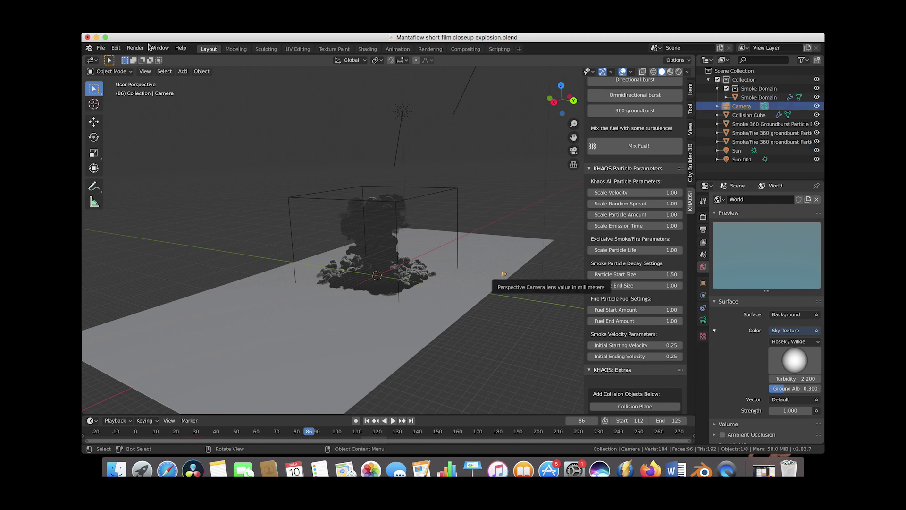
# - Switch the 3D viewport to the active camera's viewpoint via View > Viewpoint
pyautogui.click(145, 72)
pyautogui.moveTo(164, 162)
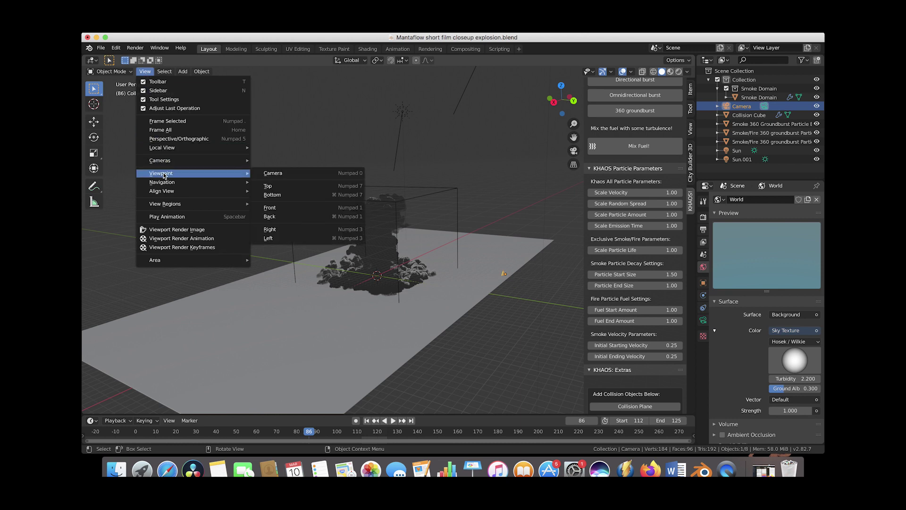
pyautogui.click(276, 176)
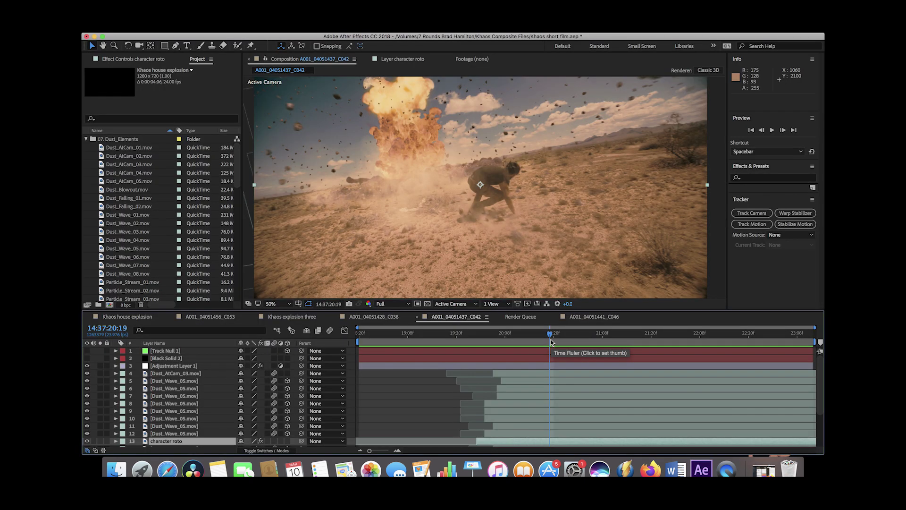
# - Scrub and play back a preview of the explosion composite
pyautogui.moveTo(551, 342); pyautogui.dragTo(358, 364)
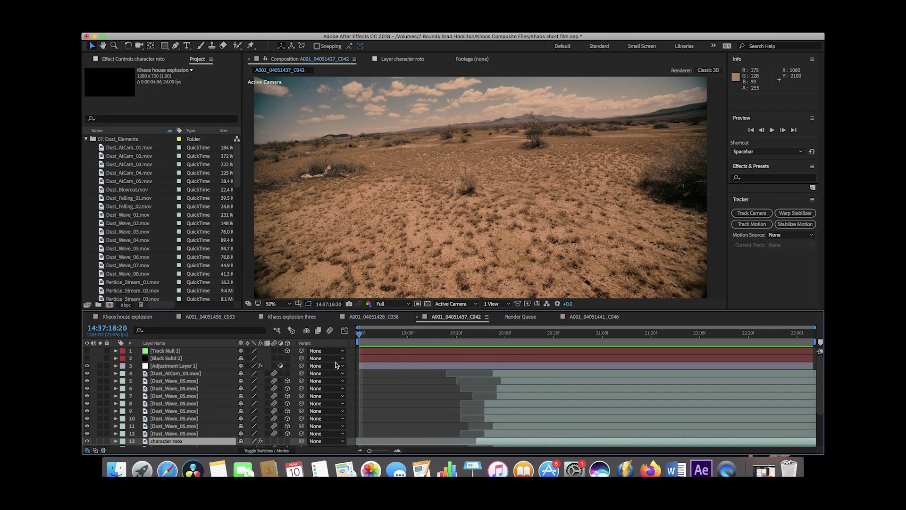
pyautogui.press('space')
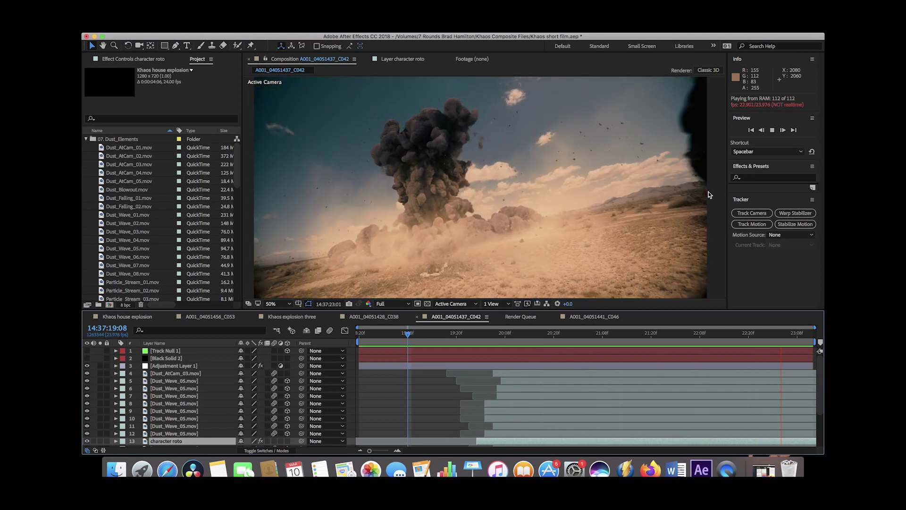
pyautogui.click(469, 333)
# - Go to frame 21:05 and hide the explosion and dust layers 8–18
pyautogui.moveTo(486, 336); pyautogui.dragTo(590, 341)
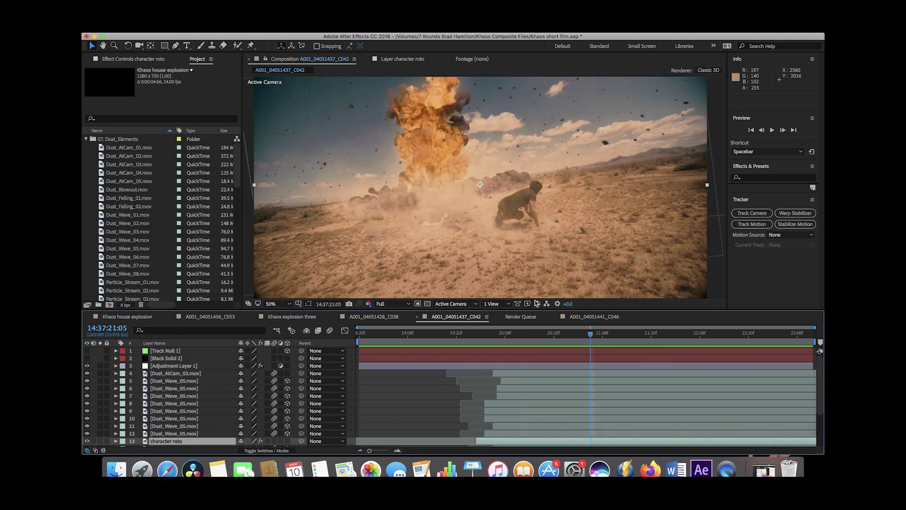
pyautogui.scroll(-3, 166, 415)
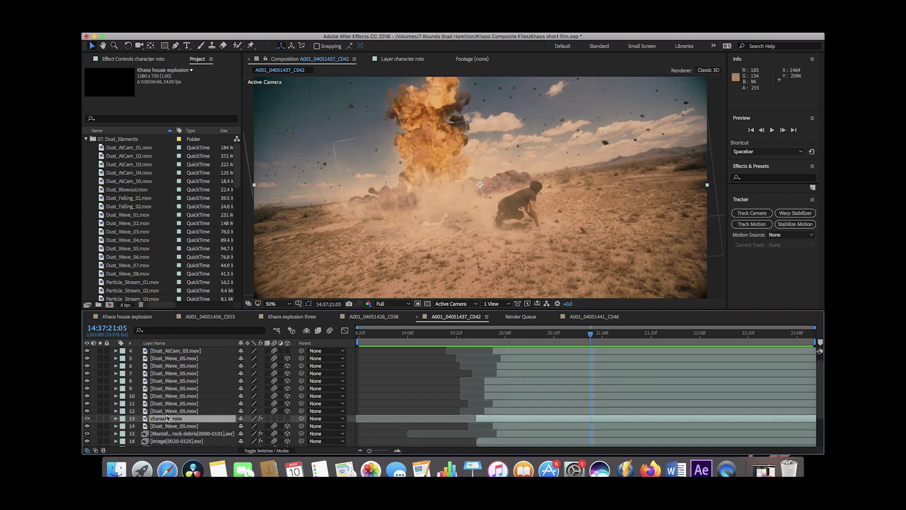
pyautogui.moveTo(87, 352); pyautogui.dragTo(86, 427)
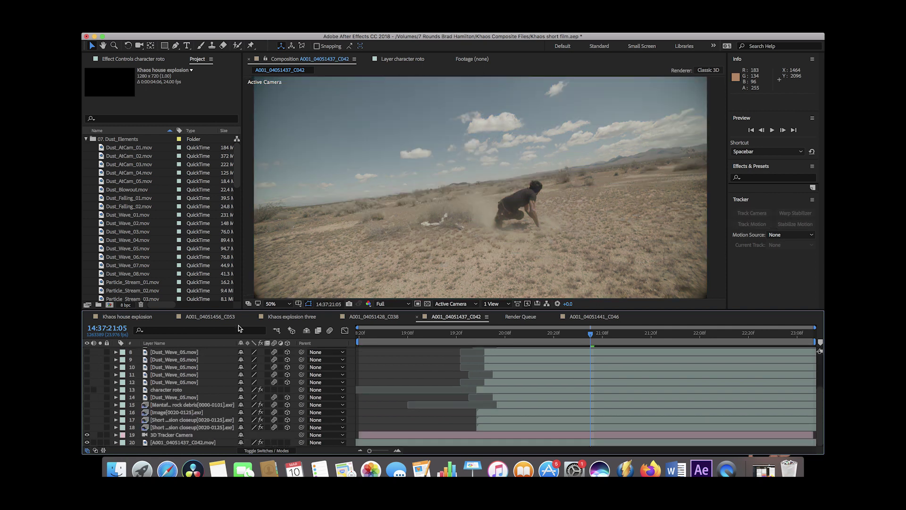
# - Select layer A001_04051437_C042.mov and view its 3D Camera Tracker effect controls
pyautogui.click(173, 443)
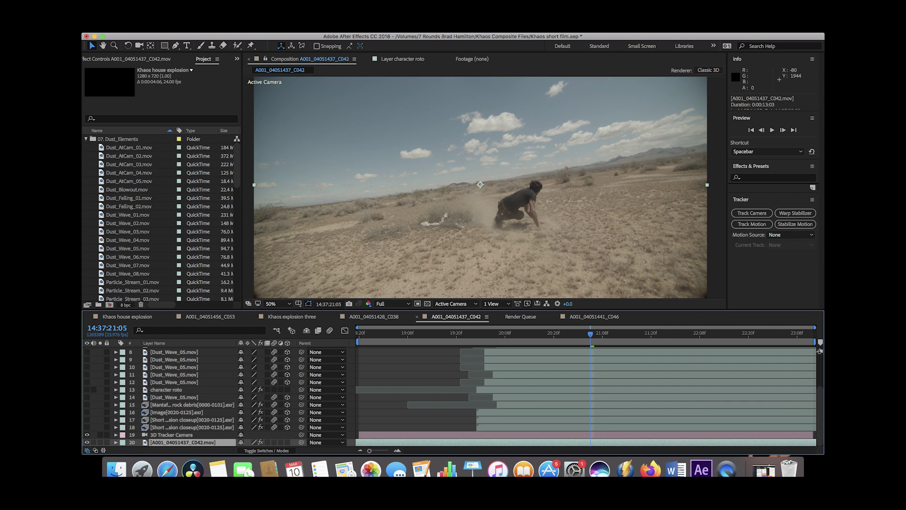
pyautogui.click(105, 59)
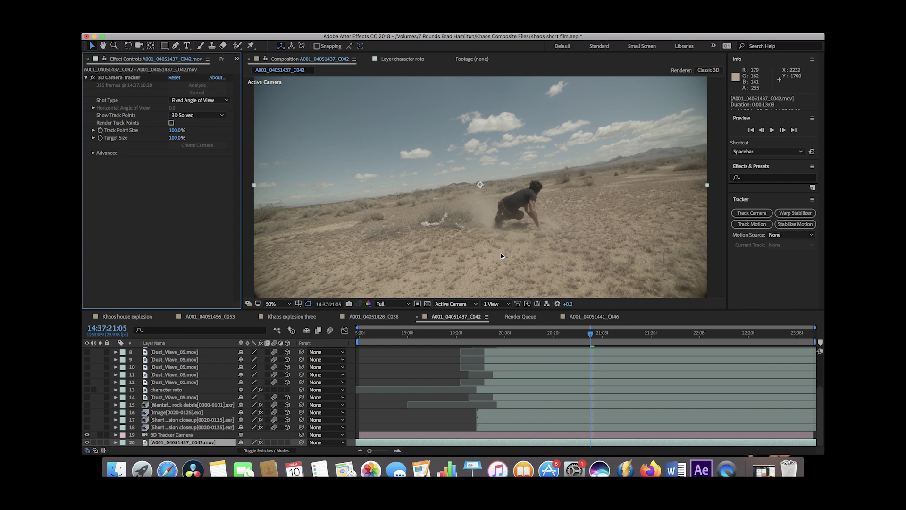
# - Select closeup explosion layer 18 and turn its visibility back on
pyautogui.click(207, 427)
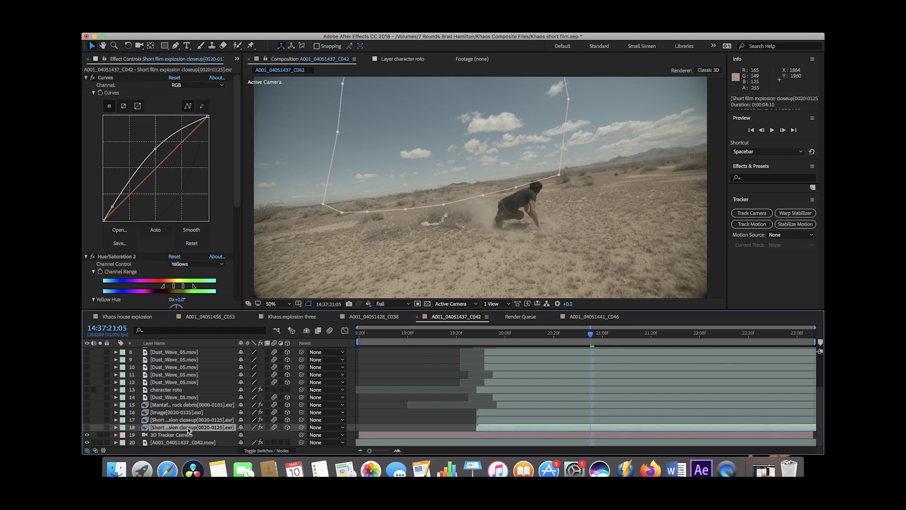
pyautogui.click(86, 427)
pyautogui.click(87, 101)
pyautogui.click(87, 100)
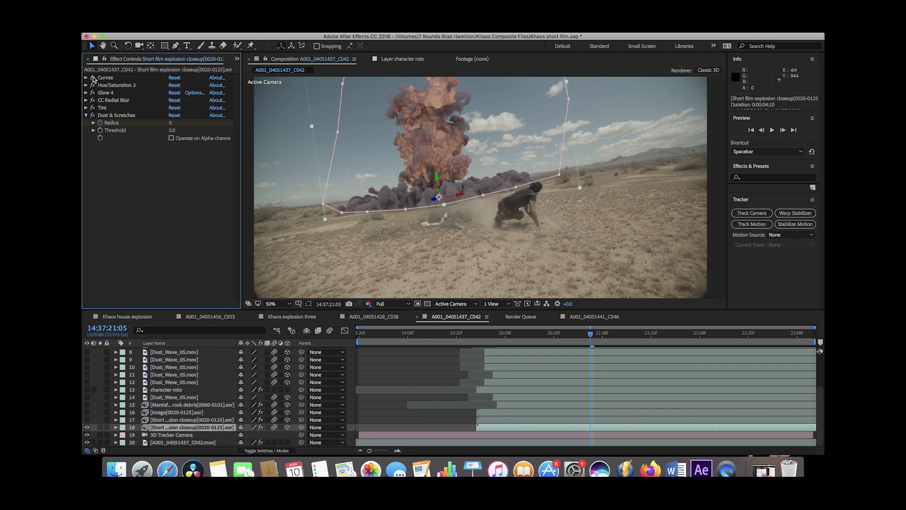
# - Compare the grading effects off and on, re-enabling Curves and Hue/Saturation 2, then expand CC Radial Blur and Tint
pyautogui.moveTo(93, 78); pyautogui.dragTo(93, 116)
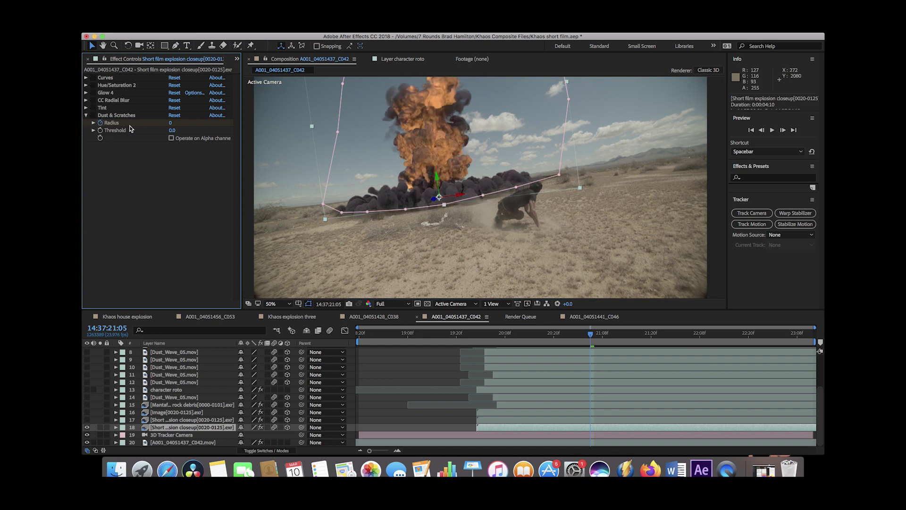
pyautogui.click(93, 78)
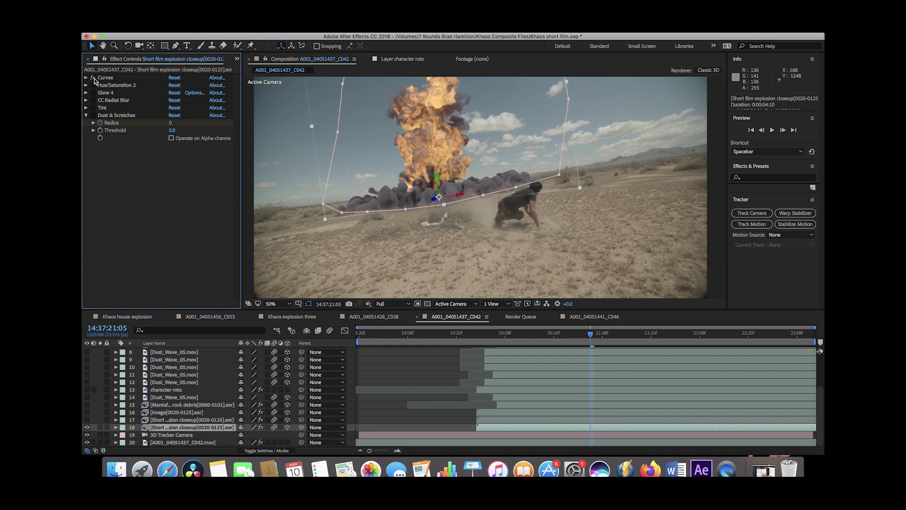
pyautogui.click(94, 85)
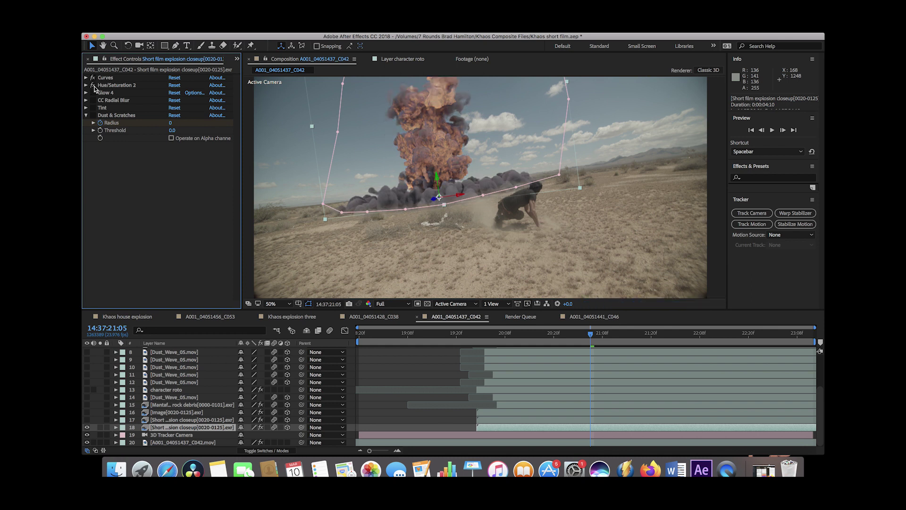
pyautogui.click(86, 85)
pyautogui.click(86, 85)
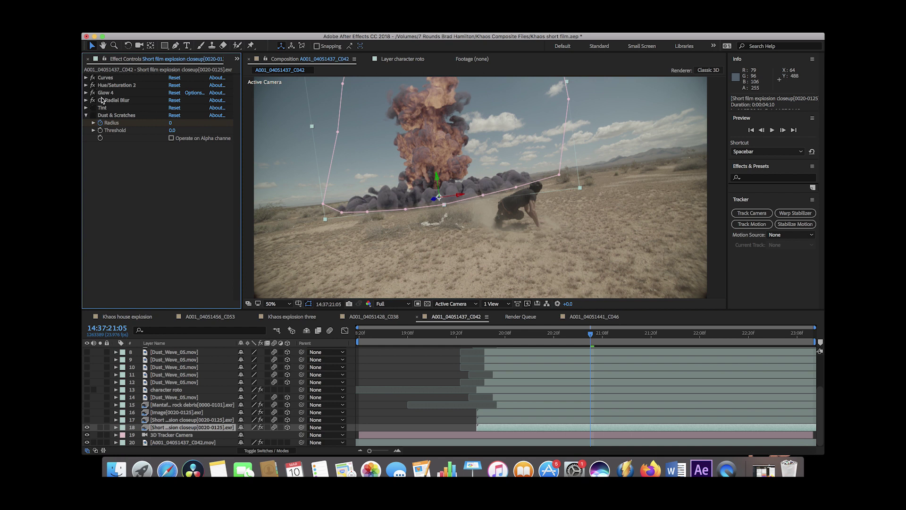
pyautogui.click(86, 101)
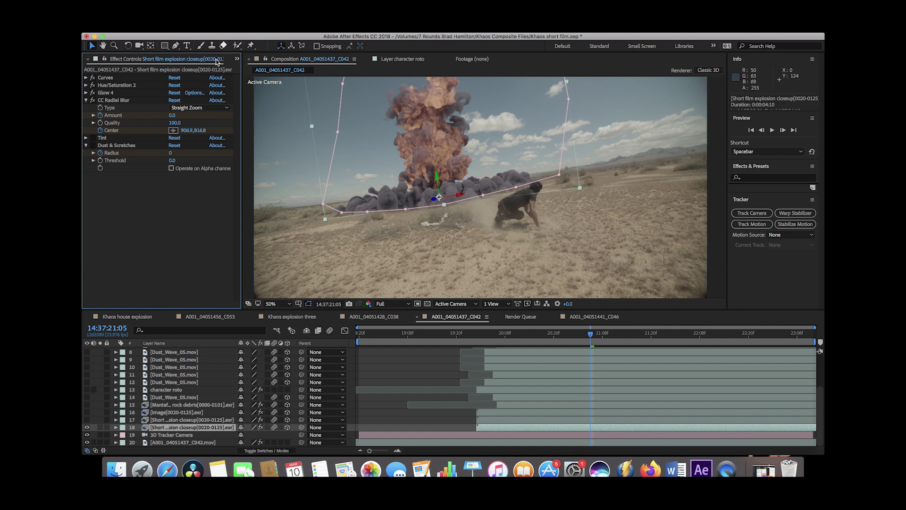
pyautogui.click(85, 100)
# - Tint the closeup explosion by sampling the sandy ground colour for Map White To
pyautogui.click(85, 108)
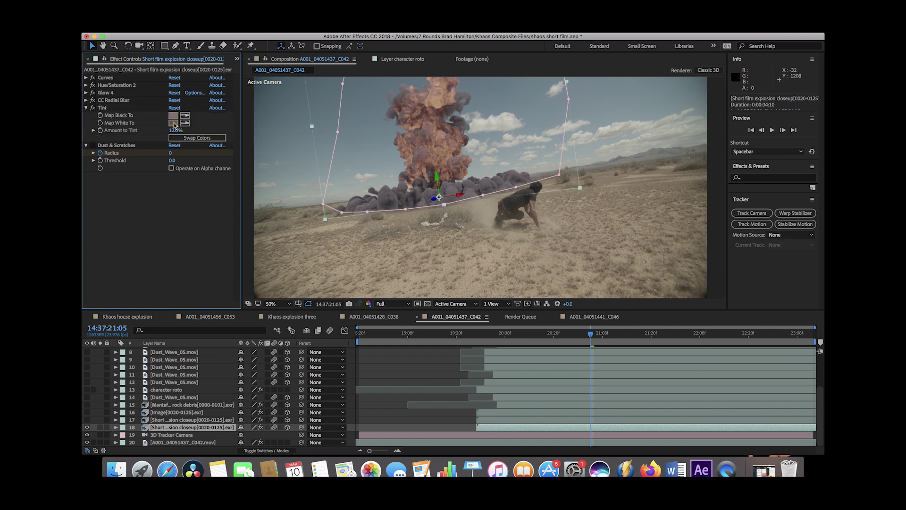
pyautogui.click(184, 123)
pyautogui.click(337, 254)
# - Collapse the Dust & Scratches and Tint effects and select layer 17
pyautogui.click(116, 146)
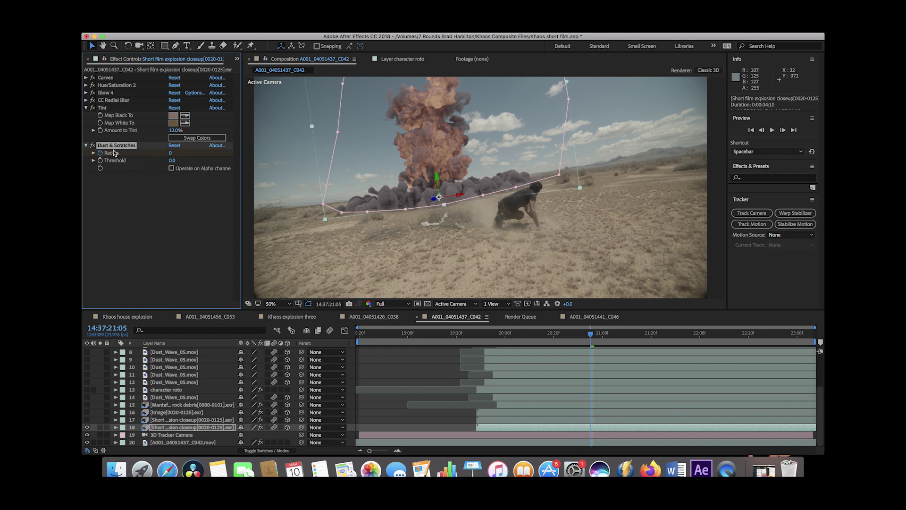
pyautogui.click(86, 145)
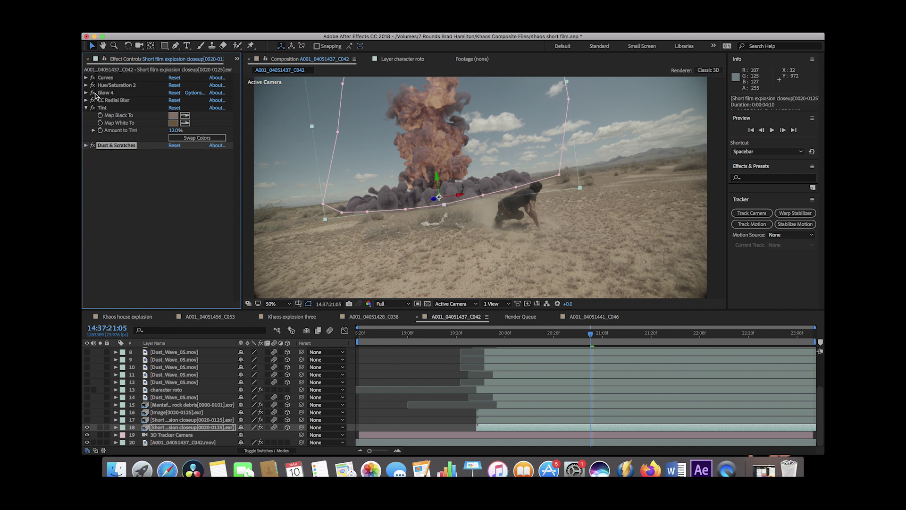
pyautogui.click(86, 109)
pyautogui.click(172, 430)
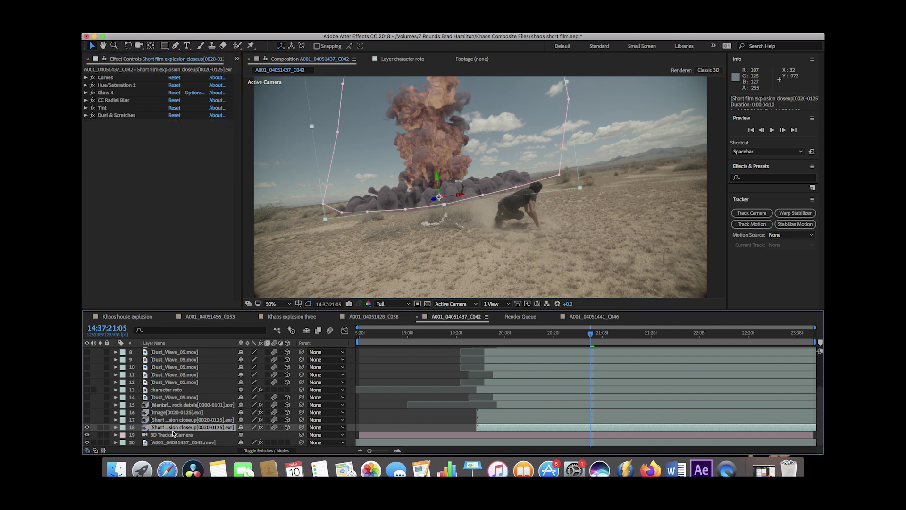
# - Turn on closeup layer 17, show blending modes, and collapse its Glow 4, Lens Blur and Radial Blur
pyautogui.click(176, 420)
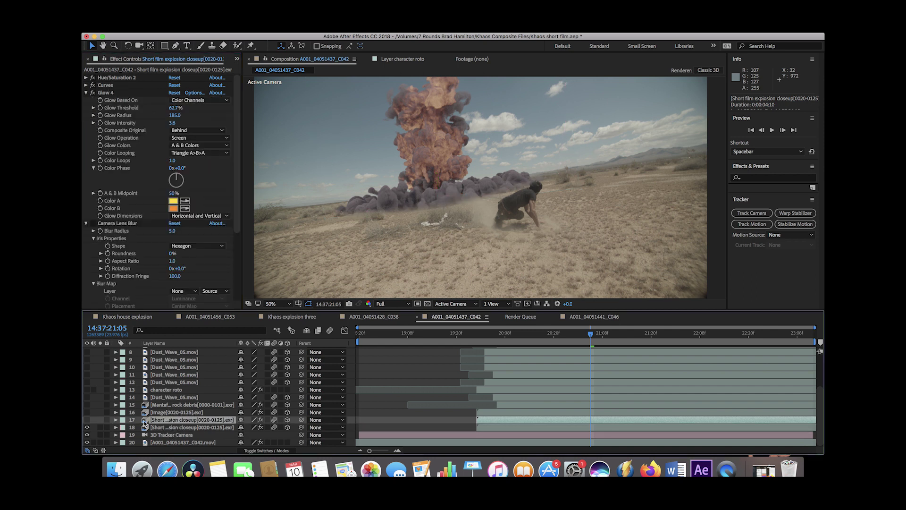
pyautogui.click(87, 420)
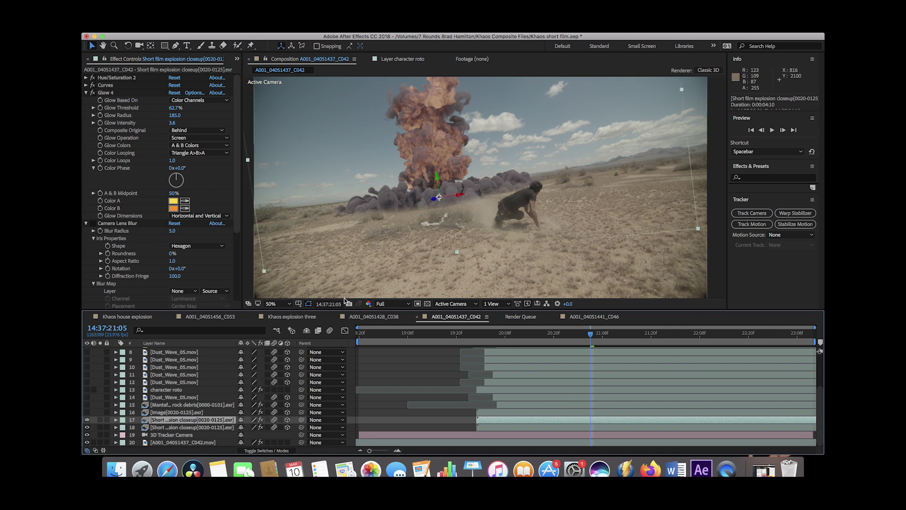
pyautogui.press('F4')
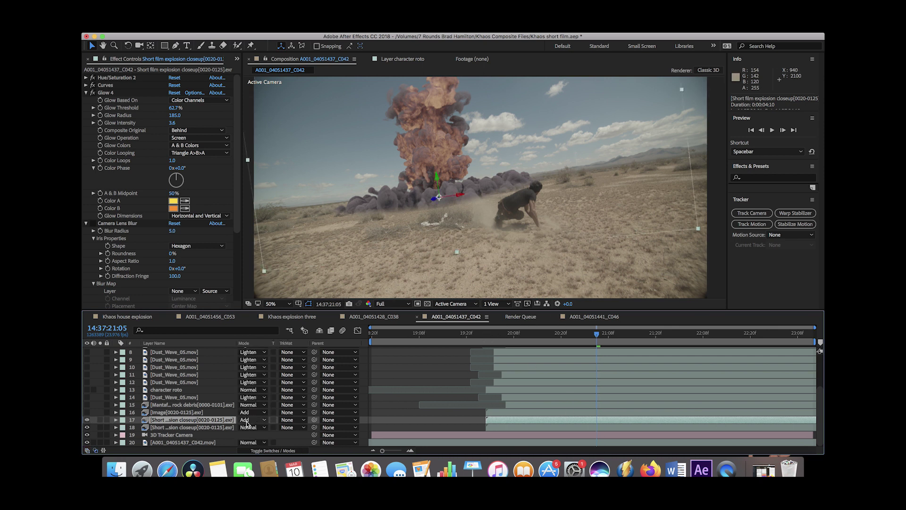
pyautogui.click(86, 92)
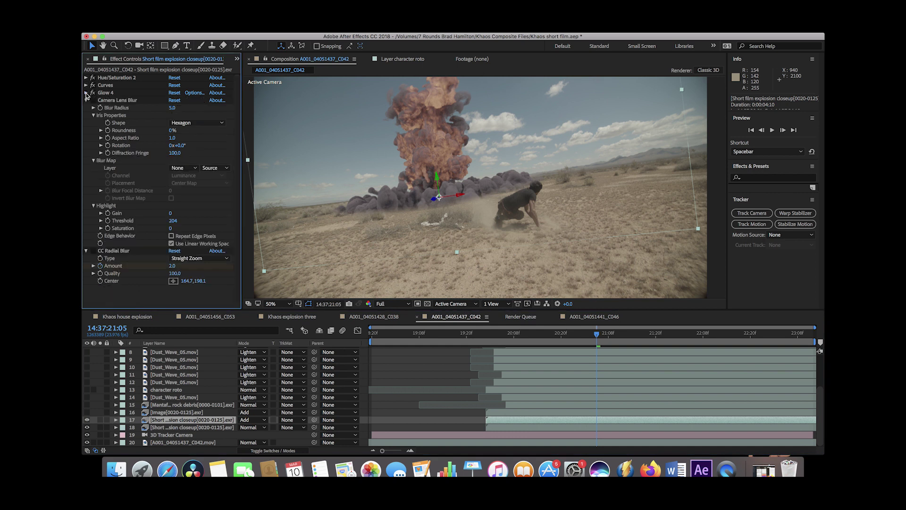
pyautogui.click(86, 101)
pyautogui.click(86, 108)
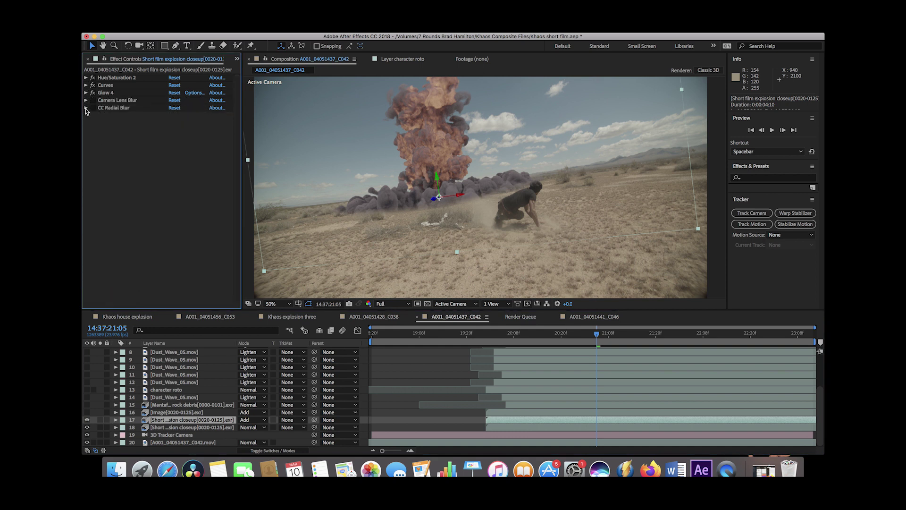
pyautogui.moveTo(485, 336); pyautogui.dragTo(541, 341)
# - Toggle layer 17 repeatedly to compare the explosion's brightness, leaving it visible
pyautogui.click(87, 420)
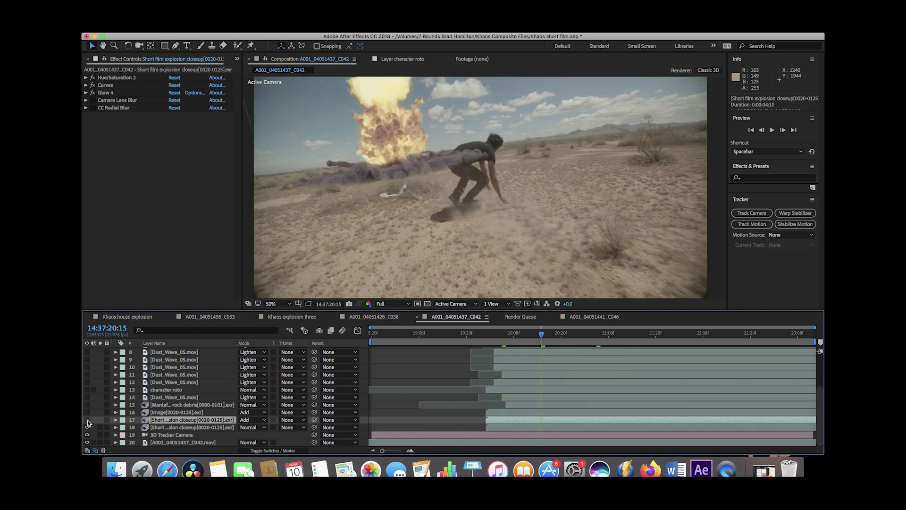
pyautogui.click(88, 420)
pyautogui.click(87, 420)
pyautogui.click(87, 419)
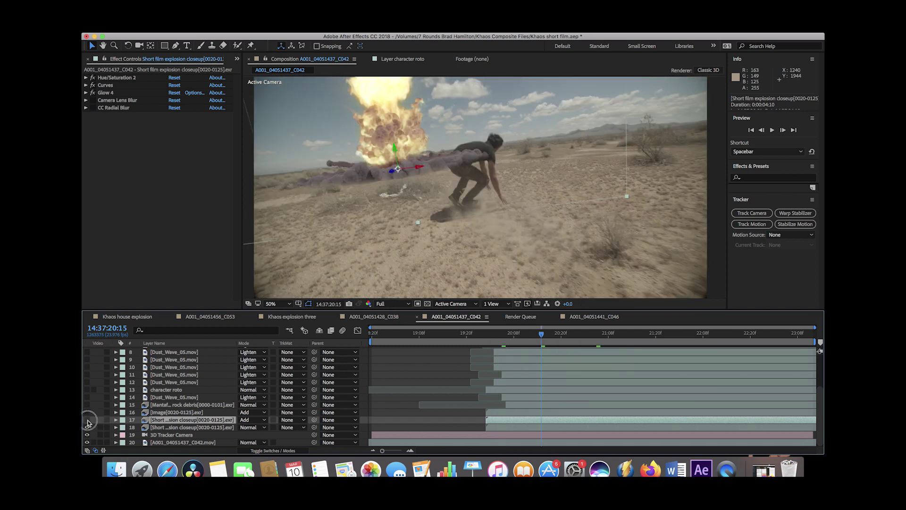
pyautogui.click(87, 420)
pyautogui.click(87, 419)
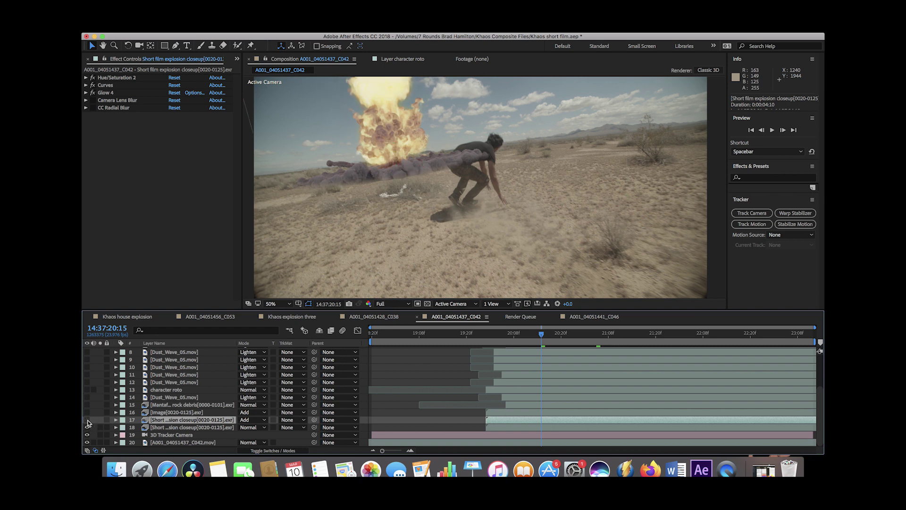
pyautogui.click(88, 420)
pyautogui.click(87, 420)
pyautogui.click(87, 420)
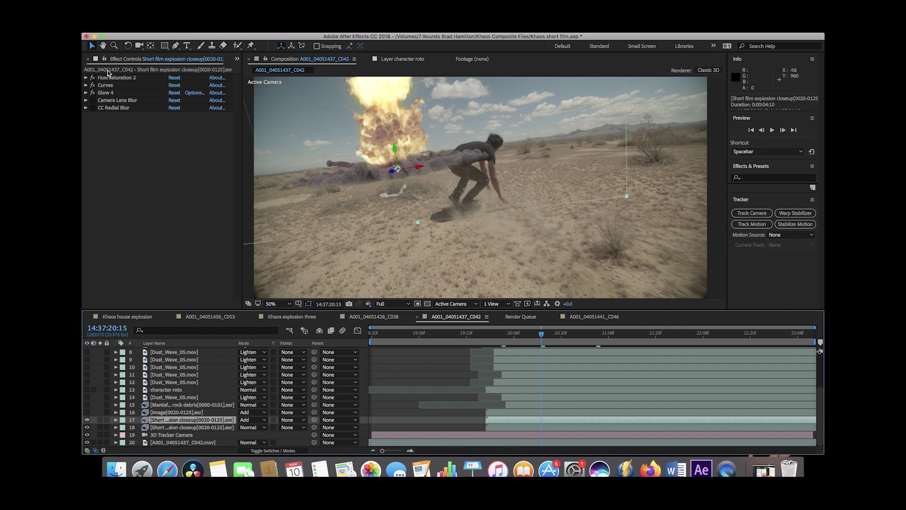
# - Toggle and inspect Hue/Saturation 2 and Curves, then select layer 16 Image[0020-0125].exr
pyautogui.click(92, 78)
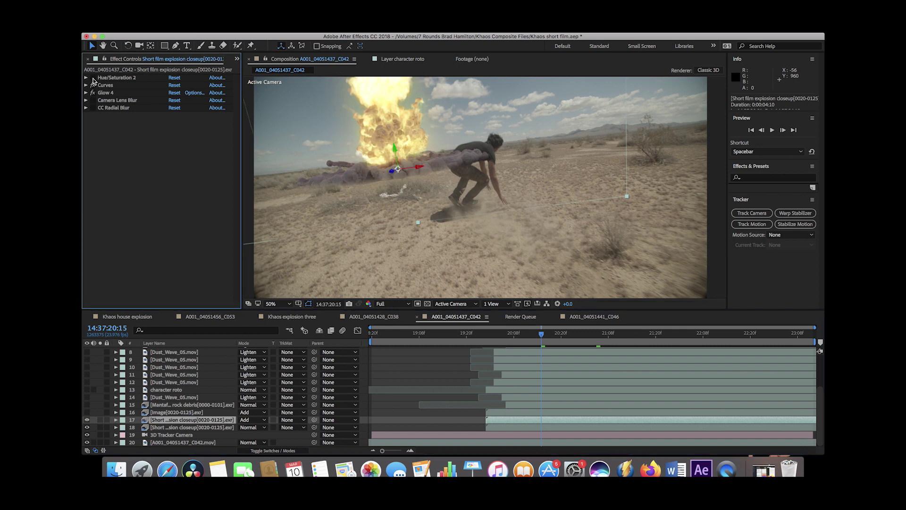
pyautogui.click(86, 77)
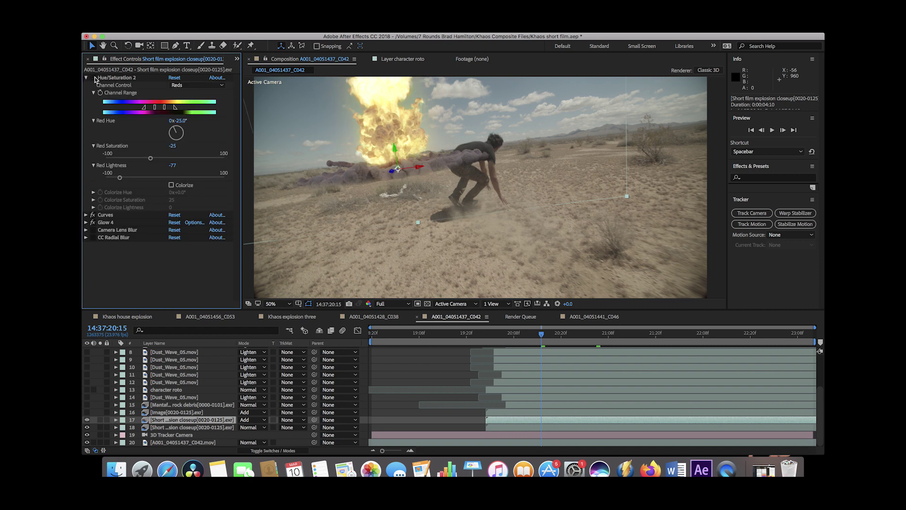
pyautogui.click(93, 78)
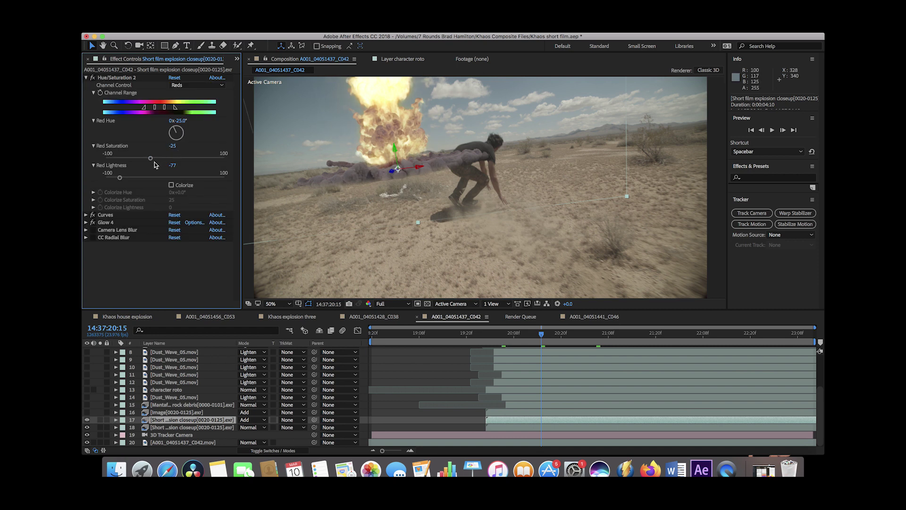
pyautogui.click(86, 78)
pyautogui.click(86, 85)
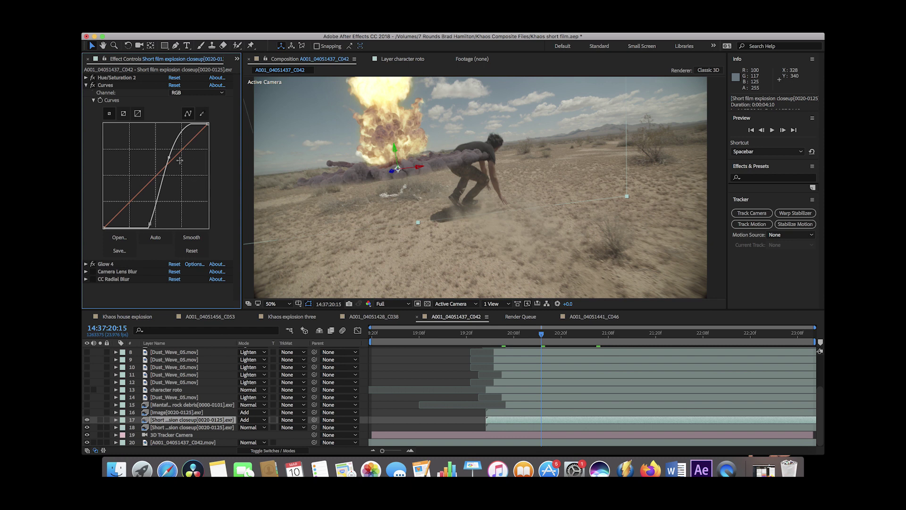
pyautogui.click(86, 86)
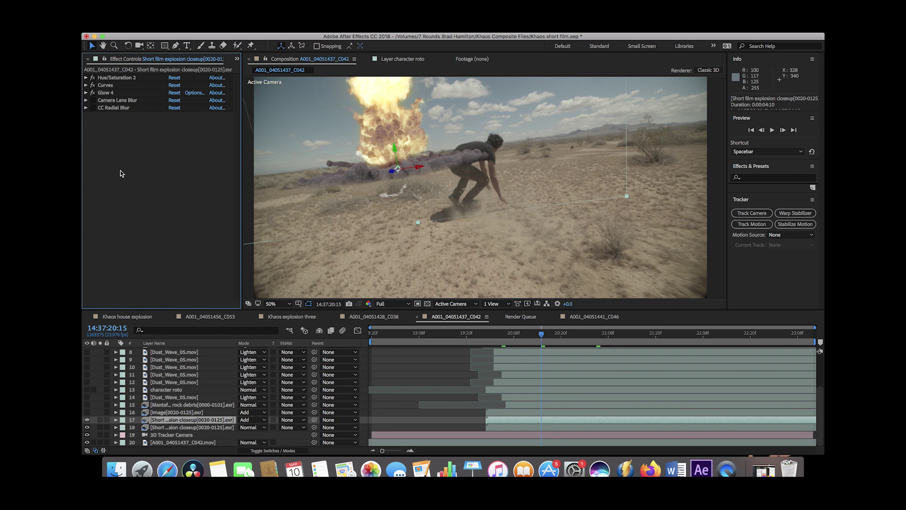
pyautogui.click(170, 412)
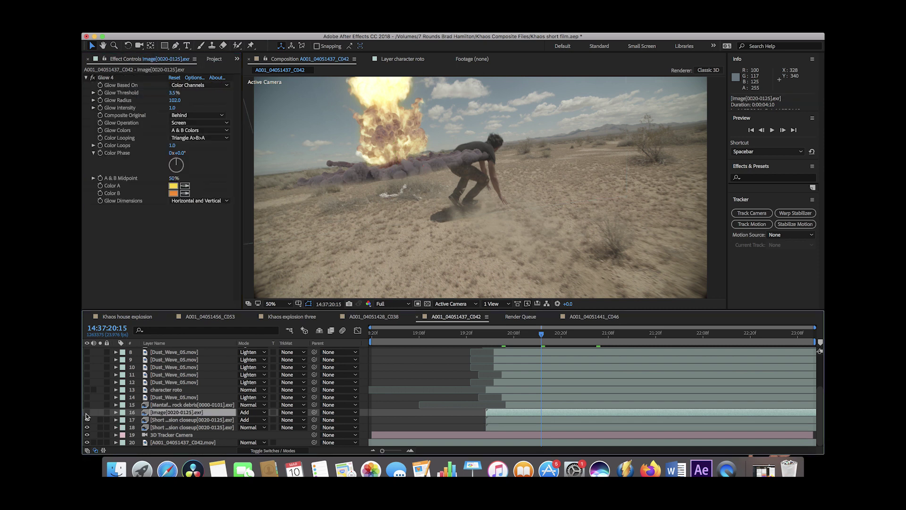
# - Show the Image[0020-0125].exr explosion layer and reveal its Transform properties. Compare it on and off at a later frame
pyautogui.click(87, 412)
pyautogui.click(116, 413)
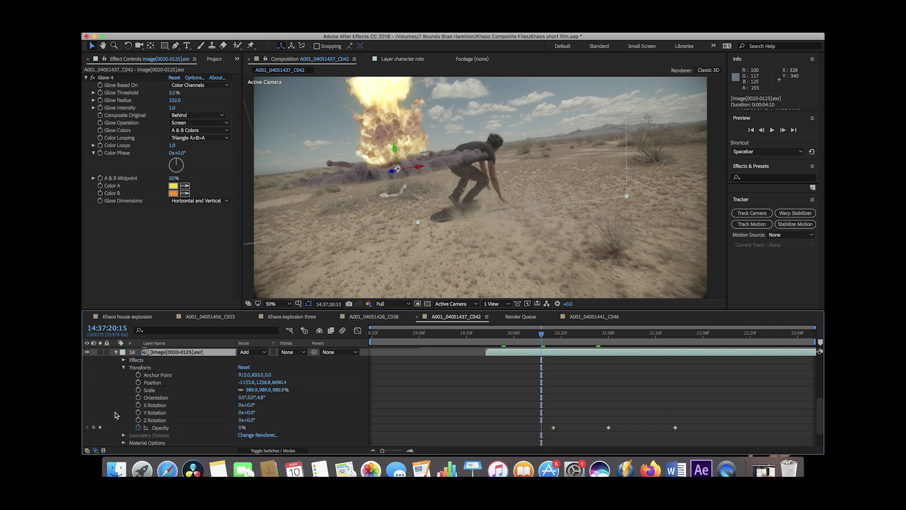
pyautogui.moveTo(561, 342); pyautogui.dragTo(609, 343)
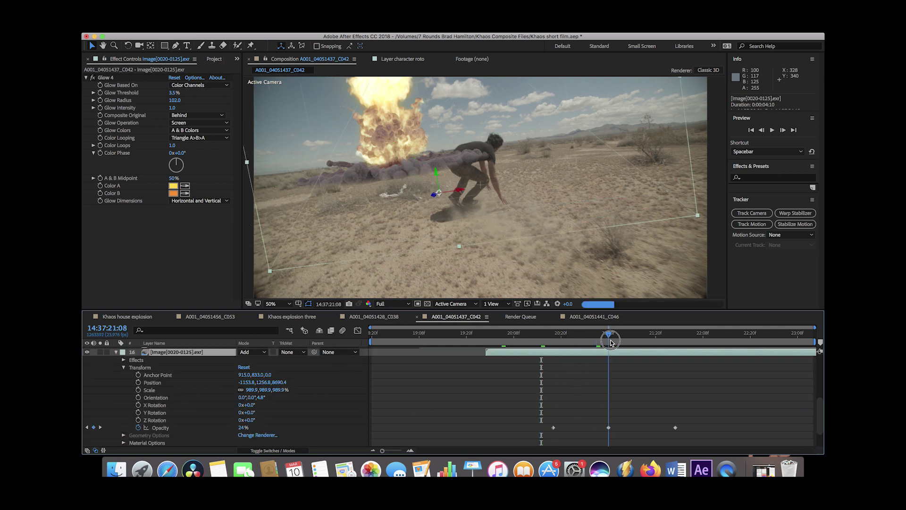
pyautogui.click(87, 351)
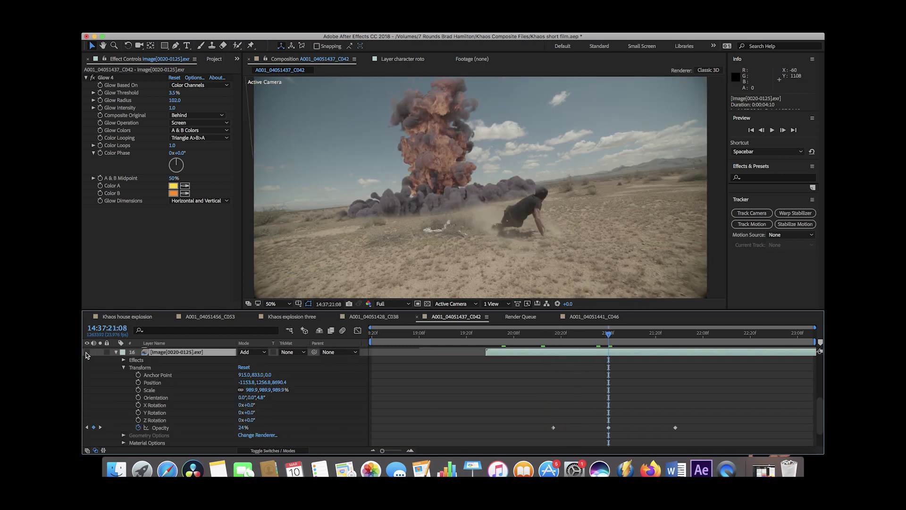
pyautogui.click(87, 351)
pyautogui.click(87, 352)
pyautogui.click(87, 351)
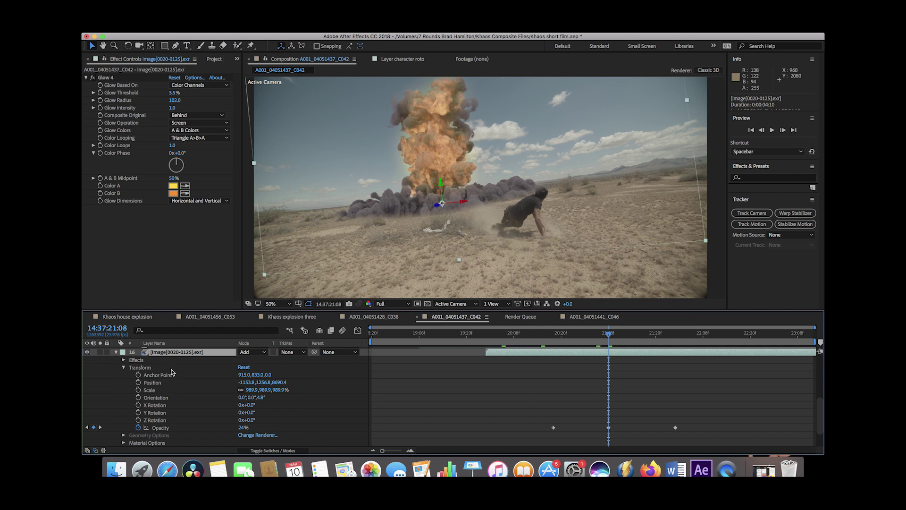
# - Compare Glow 4 off and on, leave it enabled, and return to around frame 20:19
pyautogui.click(92, 78)
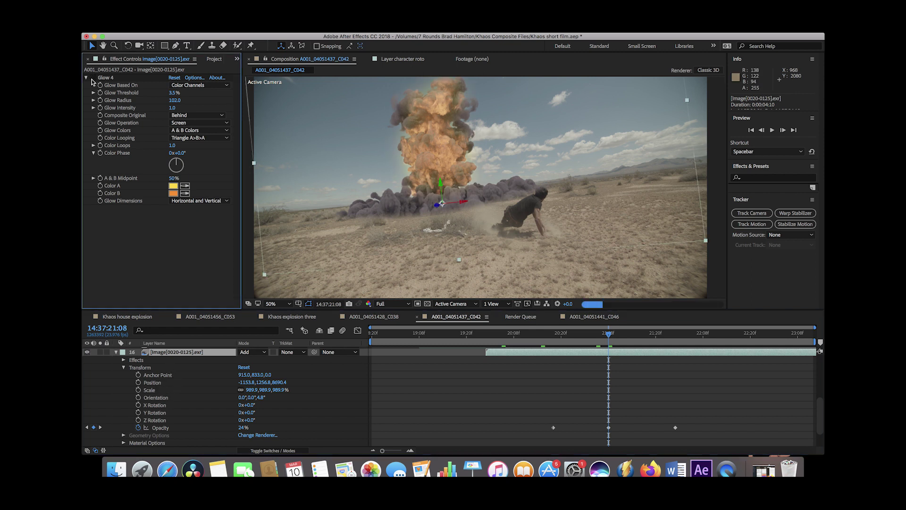
pyautogui.click(92, 77)
pyautogui.click(93, 78)
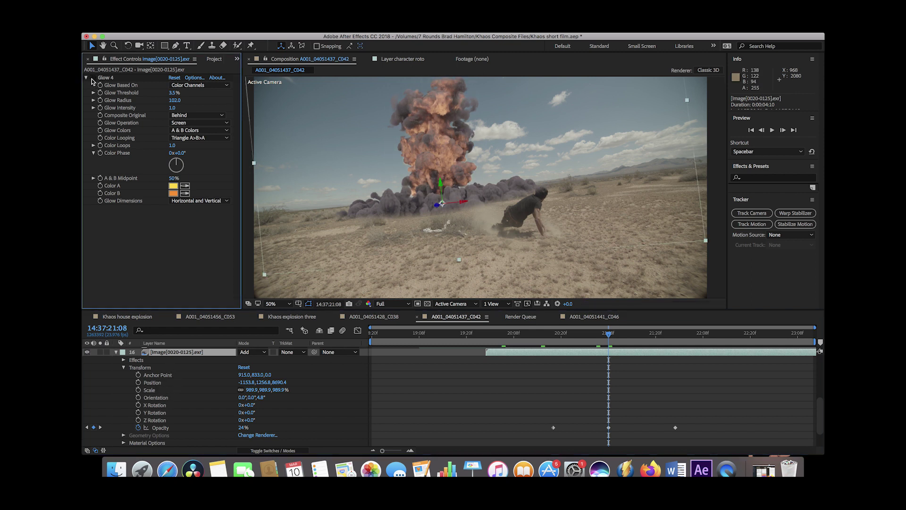
pyautogui.click(92, 78)
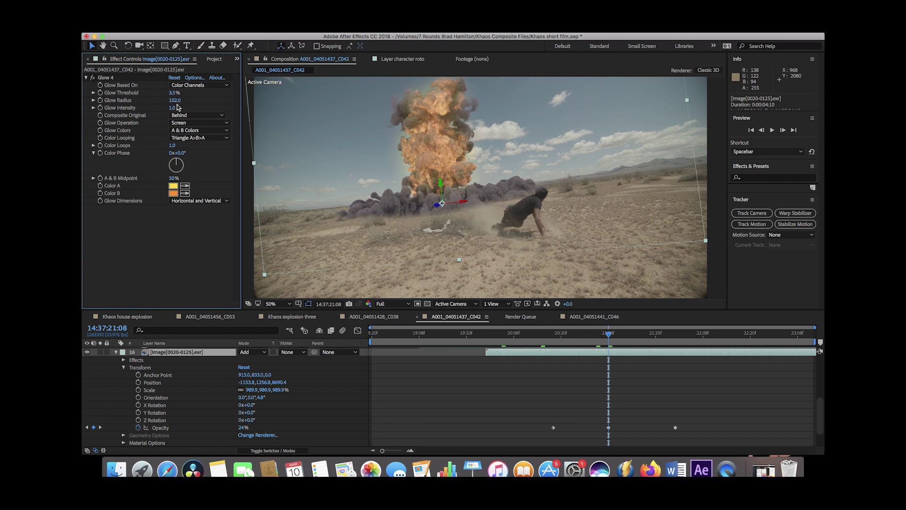
pyautogui.moveTo(547, 340); pyautogui.dragTo(613, 341)
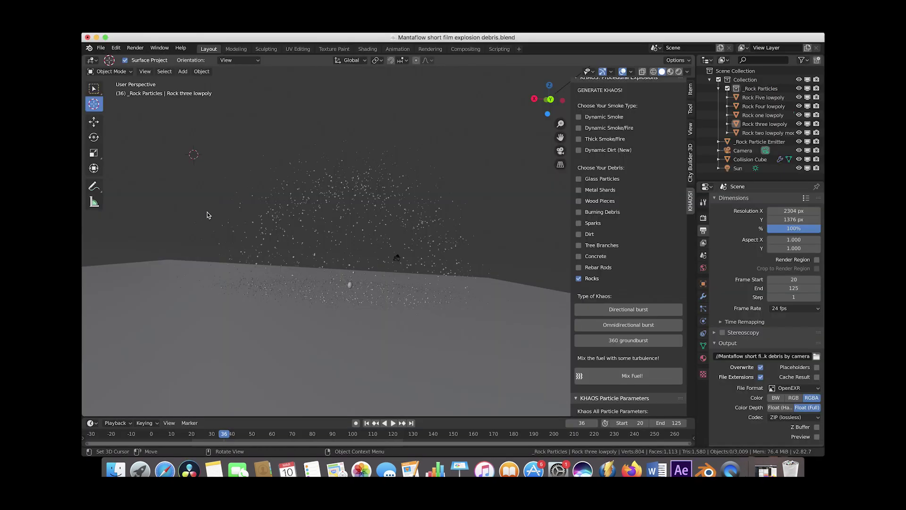
# - Start playing the rock particle simulation, scrub back to an earlier frame, and orbit around the rocks
pyautogui.hscroll(-2, 206, 214)
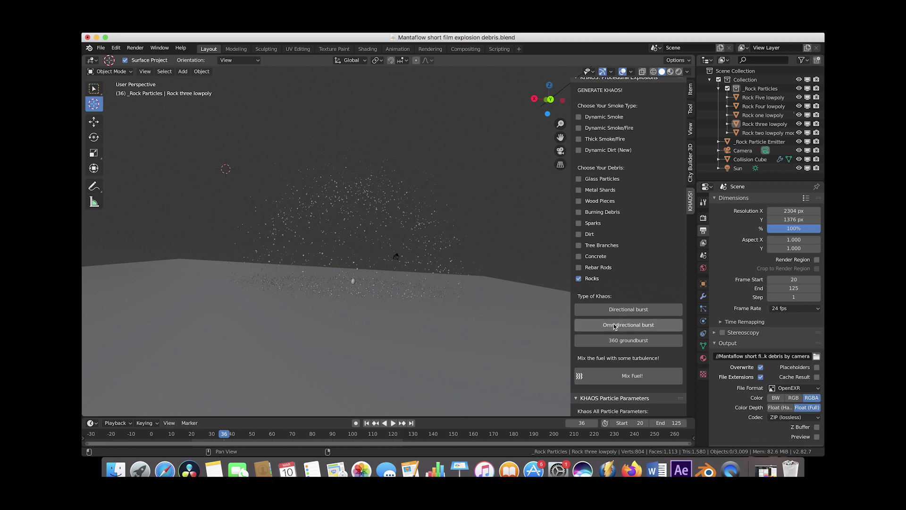
pyautogui.hscroll(-3, 342, 275)
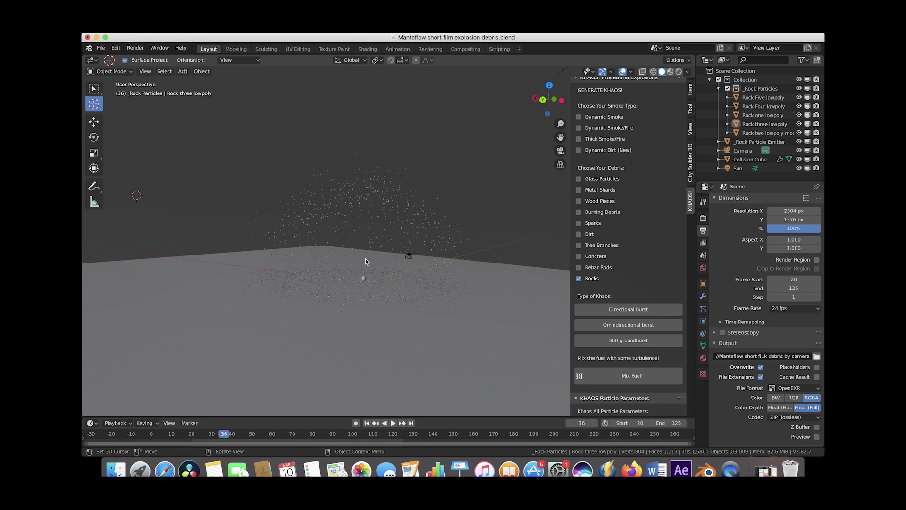
pyautogui.scroll(-10, 600, 289)
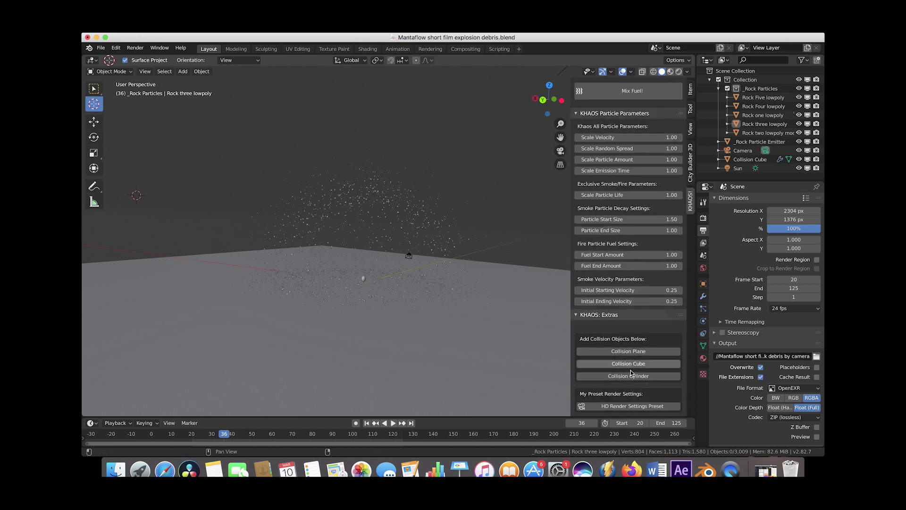
pyautogui.hscroll(-1, 453, 265)
pyautogui.hscroll(-1, 453, 264)
pyautogui.press('space')
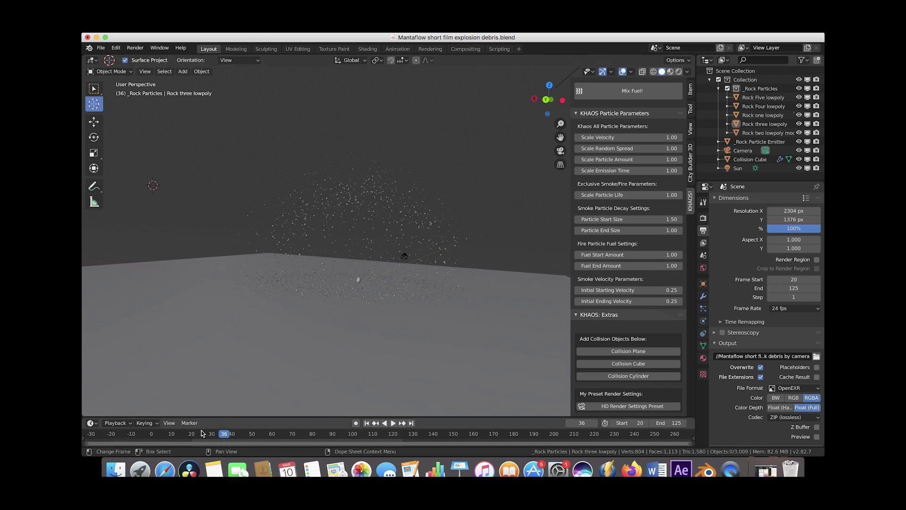
pyautogui.moveTo(200, 434); pyautogui.dragTo(312, 451)
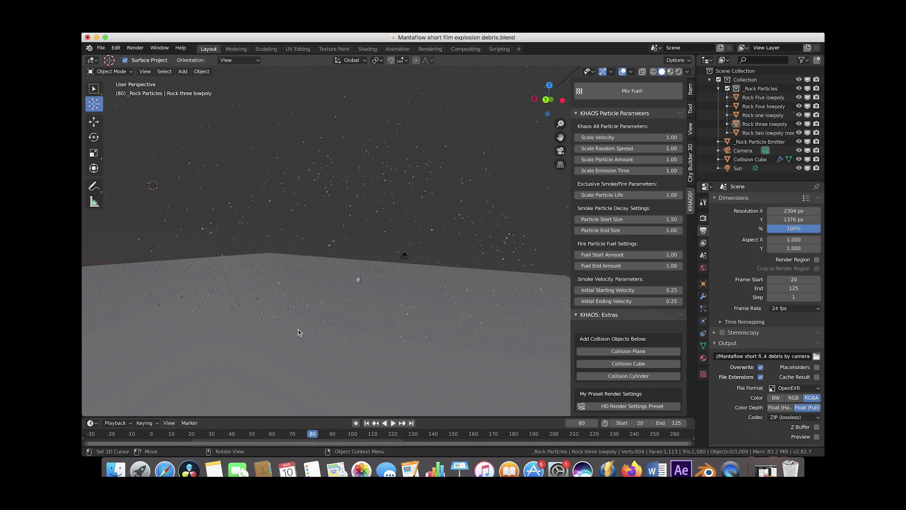
pyautogui.moveTo(265, 294); pyautogui.dragTo(291, 273, button='middle')
# - Replay the rock debris burst from the start frame and stop it at frame 89
pyautogui.hscroll(-5, 290, 274)
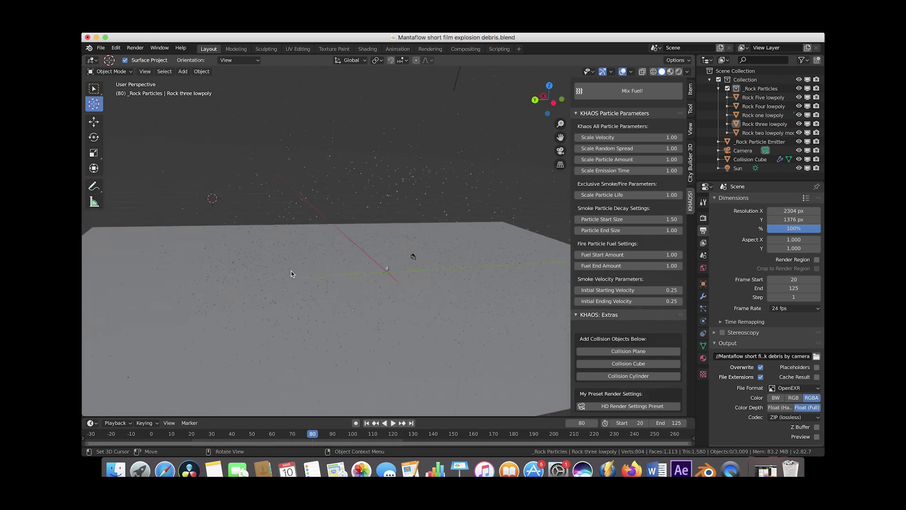
pyautogui.hscroll(-2, 410, 284)
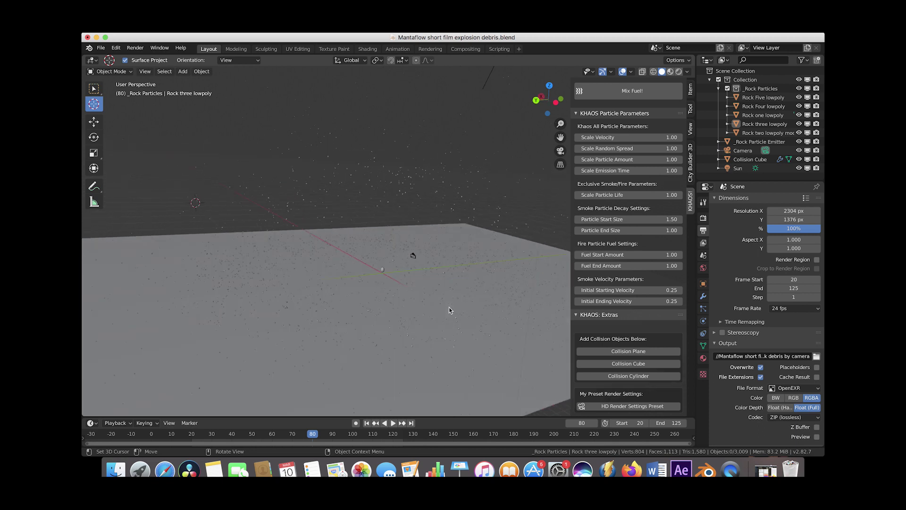
pyautogui.hscroll(-5, 380, 264)
pyautogui.hscroll(-2, 380, 265)
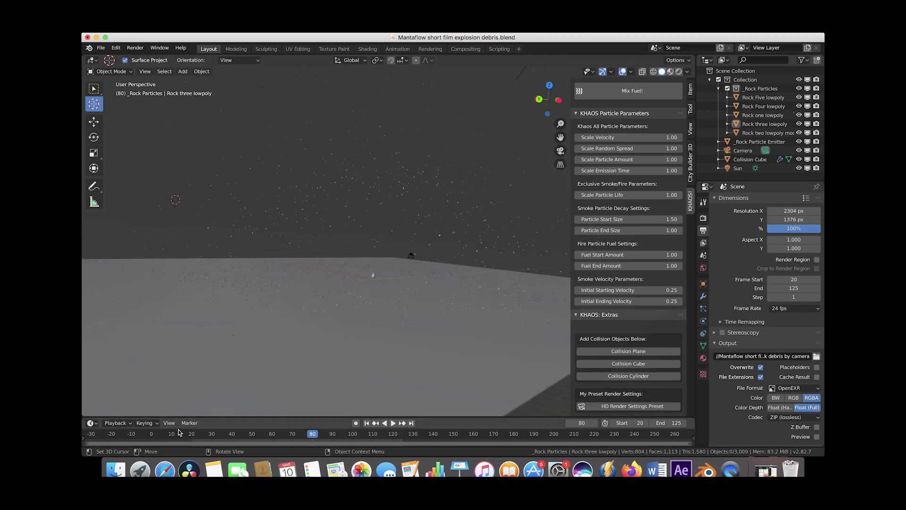
pyautogui.scroll(15, 623, 321)
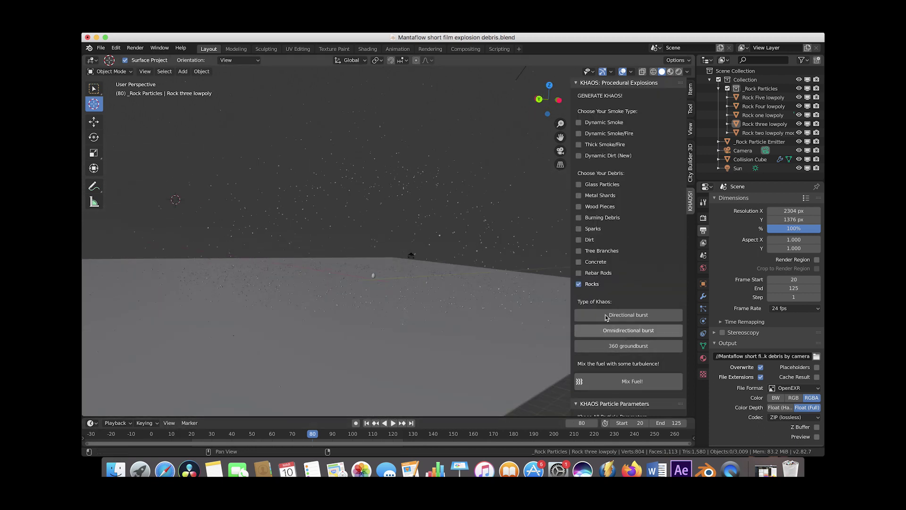
pyautogui.scroll(5, 361, 314)
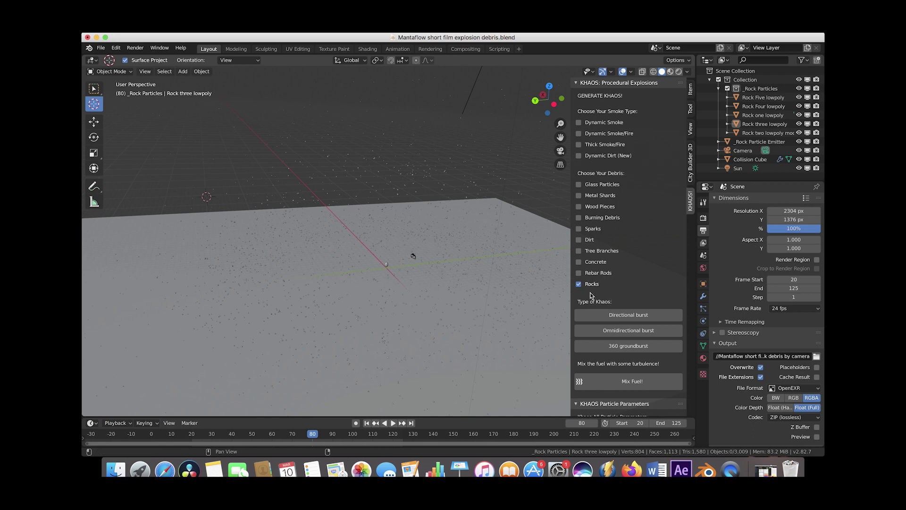
pyautogui.scroll(-5, 421, 270)
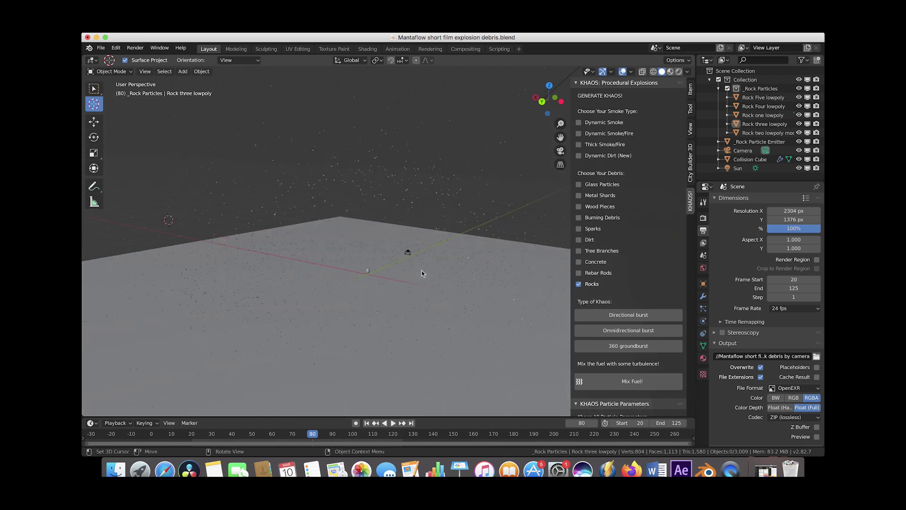
pyautogui.click(193, 434)
pyautogui.click(393, 423)
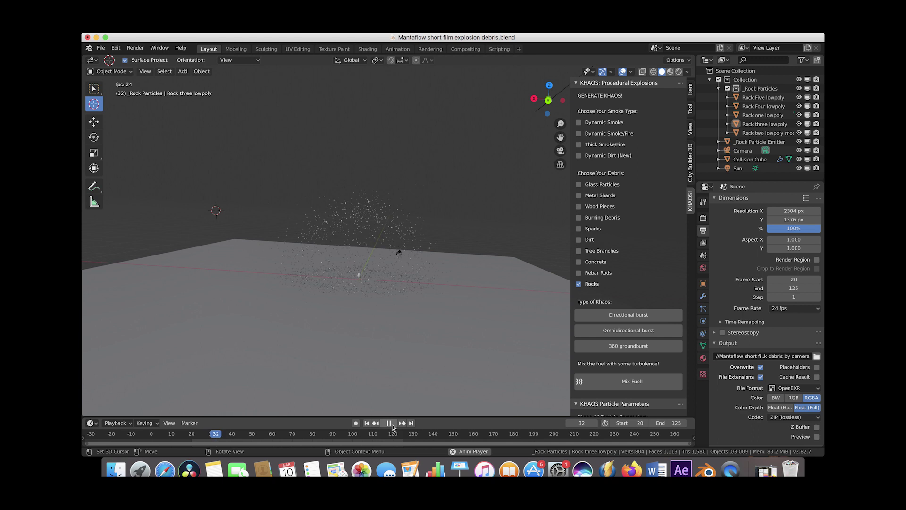
pyautogui.click(389, 423)
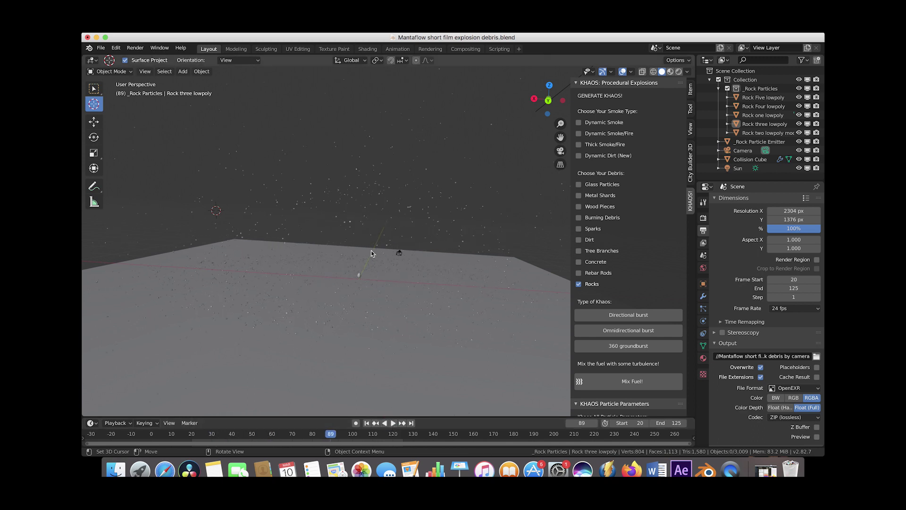
pyautogui.hscroll(5, 371, 254)
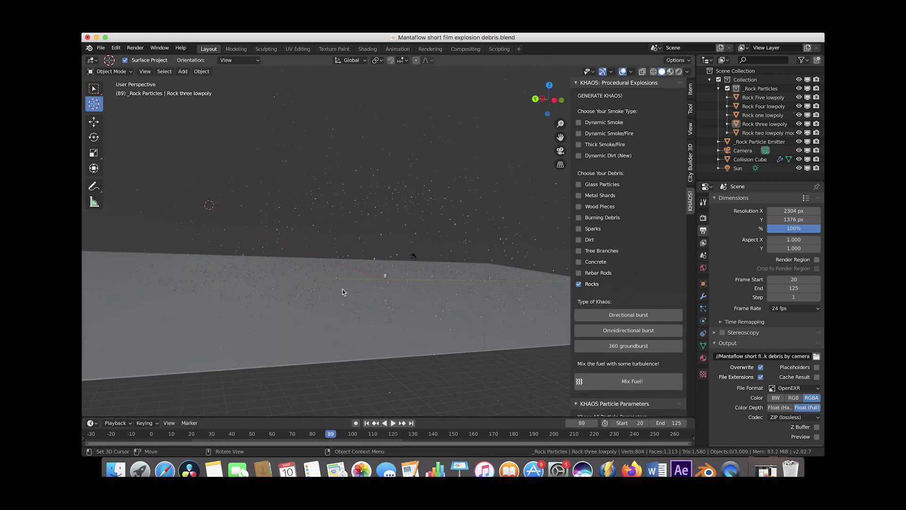
pyautogui.hscroll(3, 380, 225)
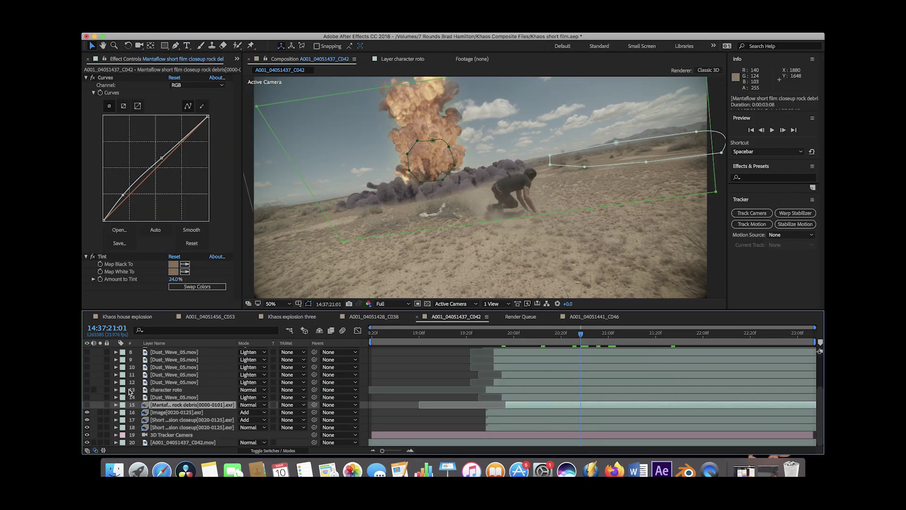
# - Show the rock debris render layer, select the background footage, and step forward one frame
pyautogui.click(87, 405)
pyautogui.click(640, 167)
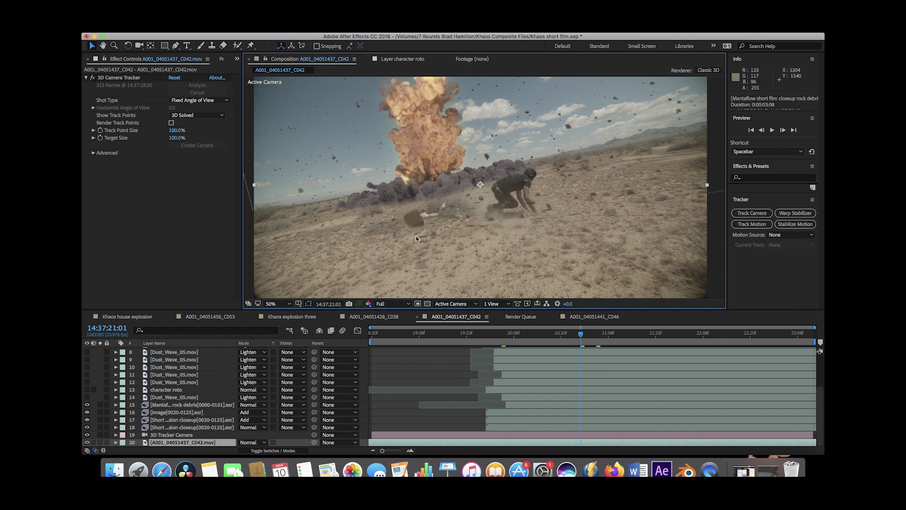
pyautogui.press('pagedown')
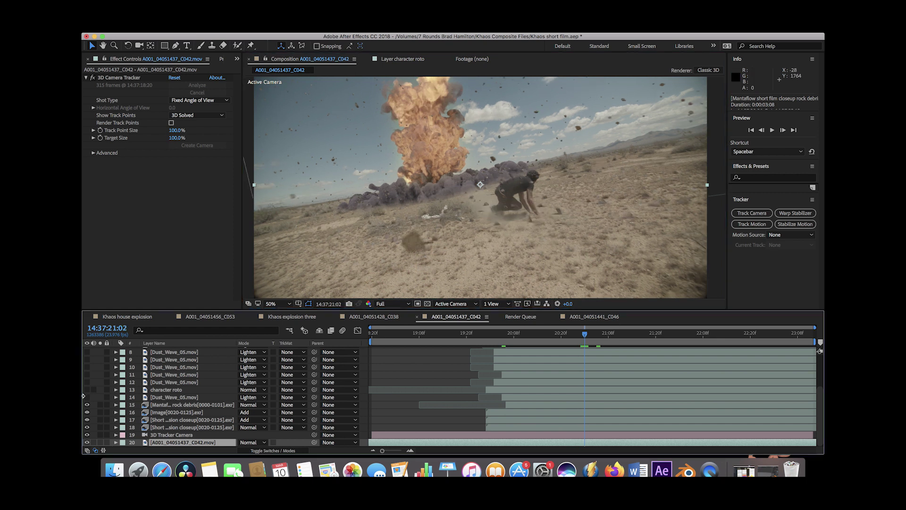
# - Turn on Dust_Wave_05.mov layer 14, dust layers 4–6, and the Dust_AtCam_03.mov layer
pyautogui.click(184, 398)
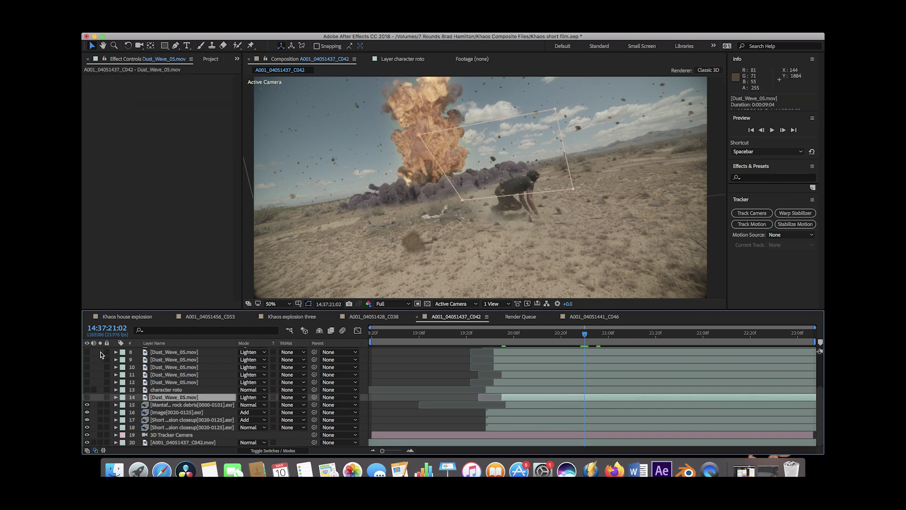
pyautogui.click(86, 398)
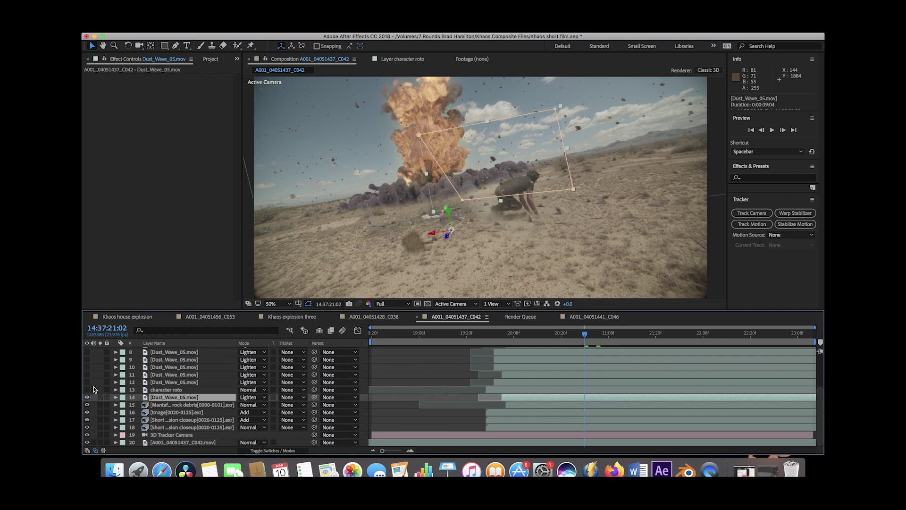
pyautogui.scroll(7, 96, 386)
pyautogui.moveTo(87, 395); pyautogui.dragTo(86, 433)
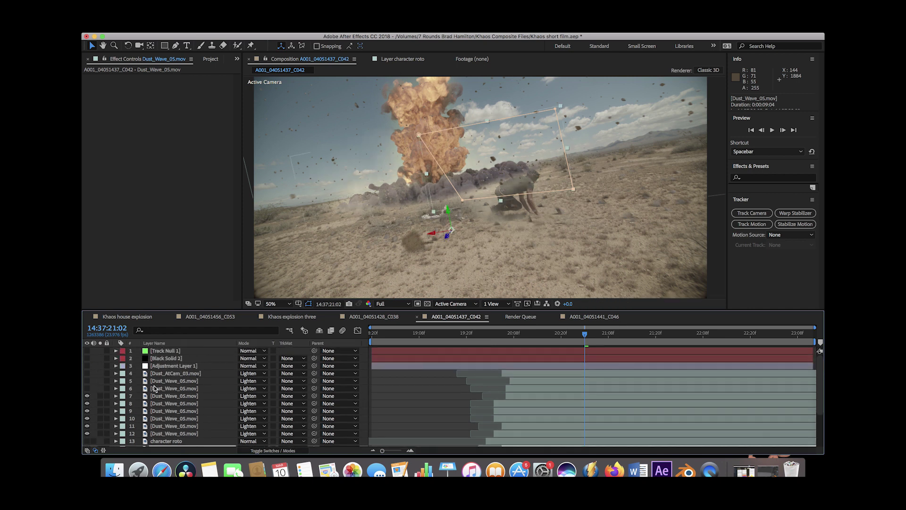
pyautogui.moveTo(87, 388); pyautogui.dragTo(87, 372)
pyautogui.click(427, 193)
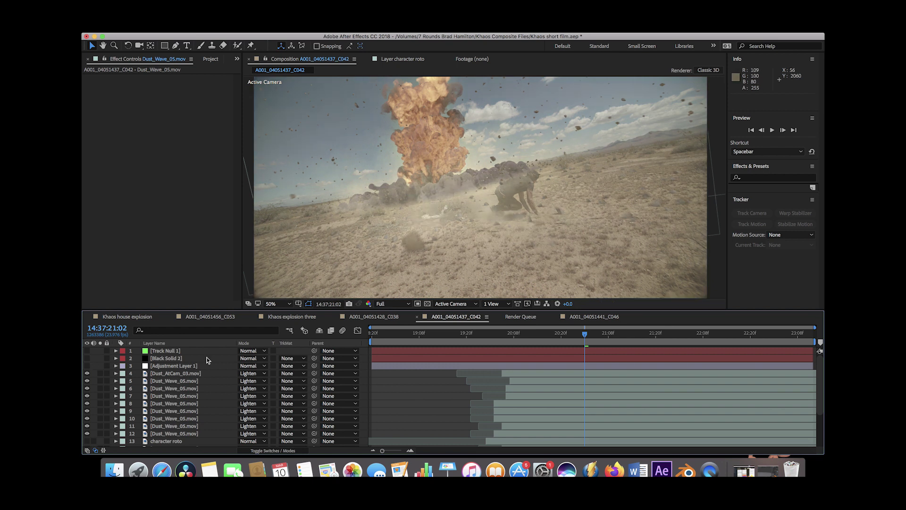
pyautogui.click(173, 374)
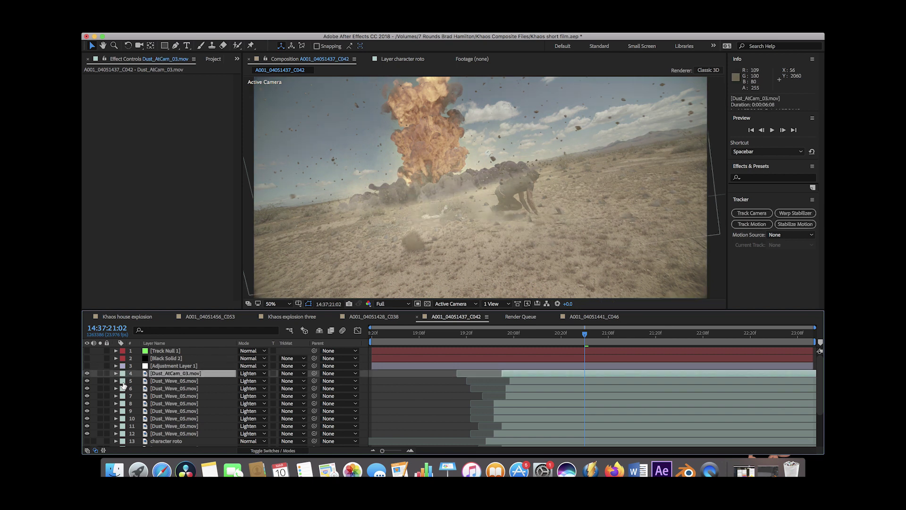
pyautogui.click(86, 373)
pyautogui.scroll(-3, 264, 396)
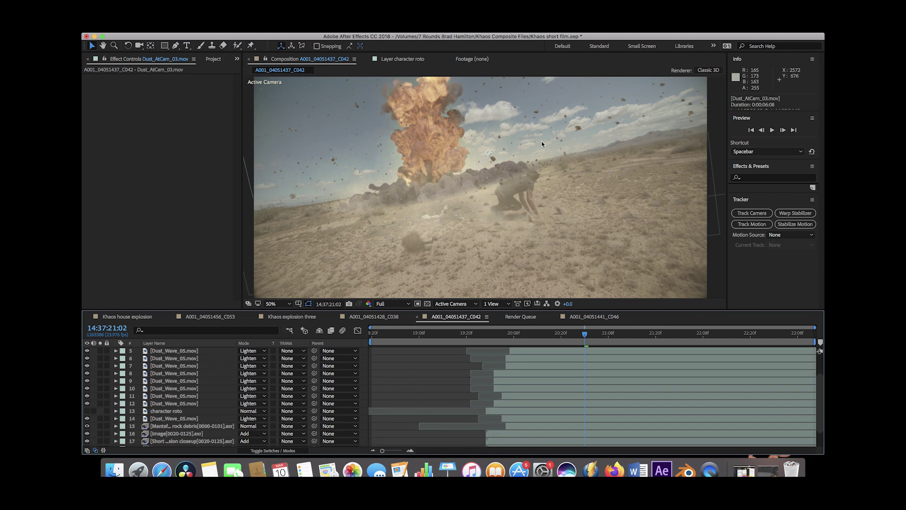
# - Switch on the character roto layer's visibility, then select Adjustment Layer 1
pyautogui.scroll(-2, 165, 396)
pyautogui.click(165, 390)
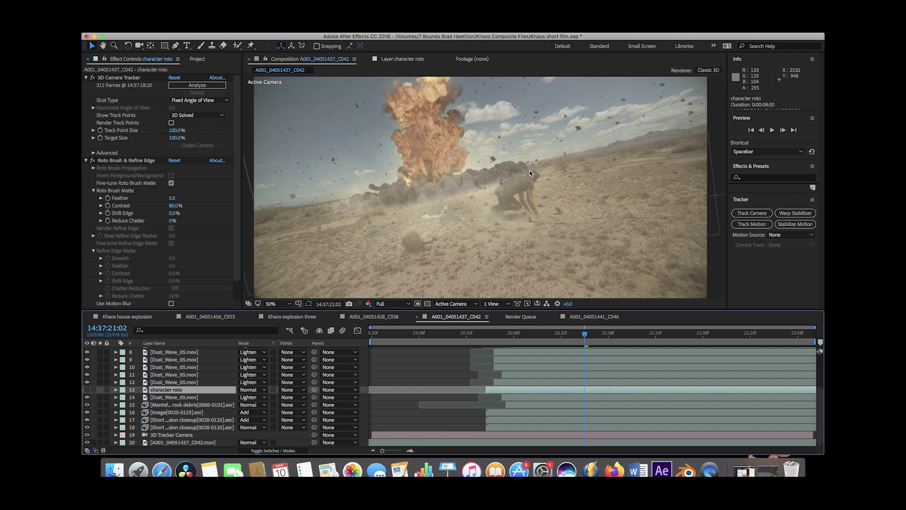
pyautogui.click(87, 390)
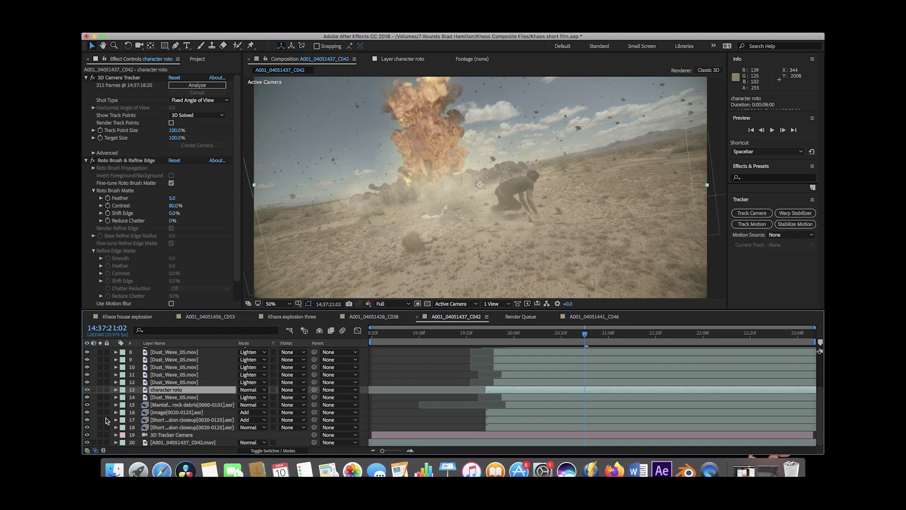
pyautogui.scroll(5, 131, 386)
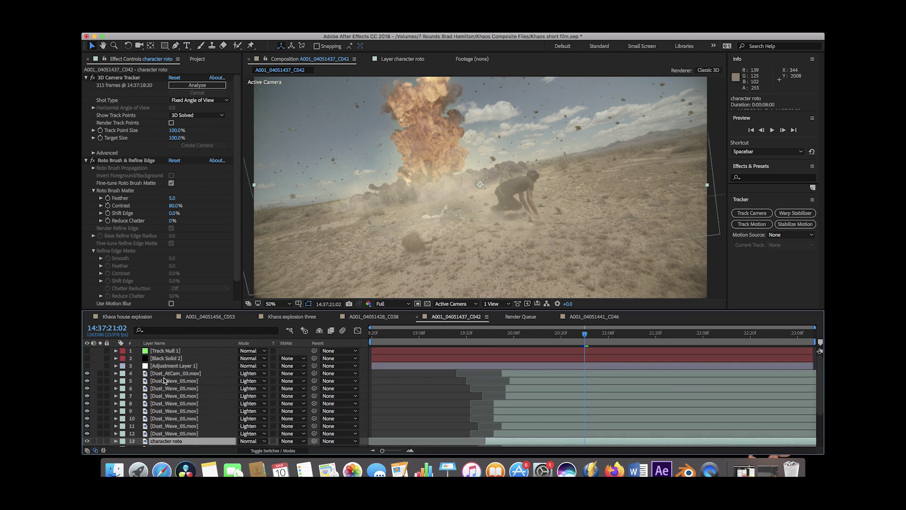
pyautogui.click(187, 367)
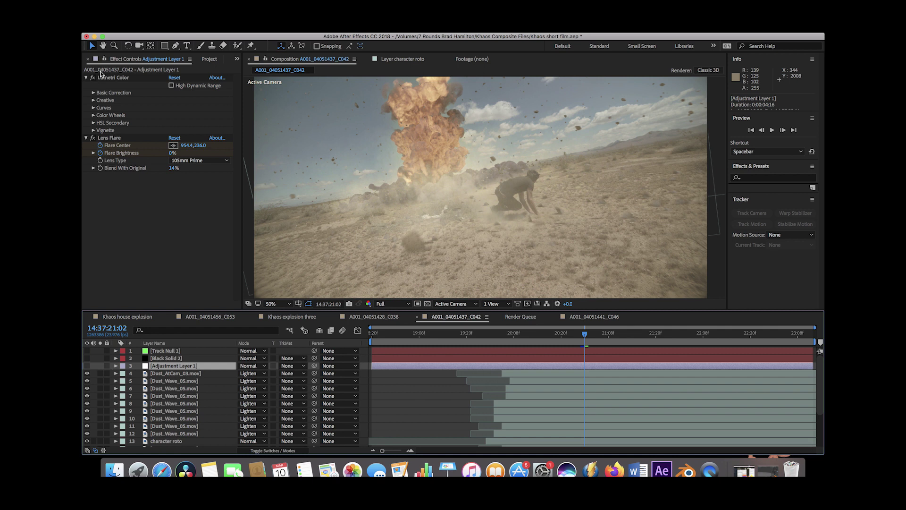
# - Enable Adjustment Layer 1 with Lens Flare selected, and scrub frames 20:01–20:04 to preview the flare
pyautogui.click(106, 138)
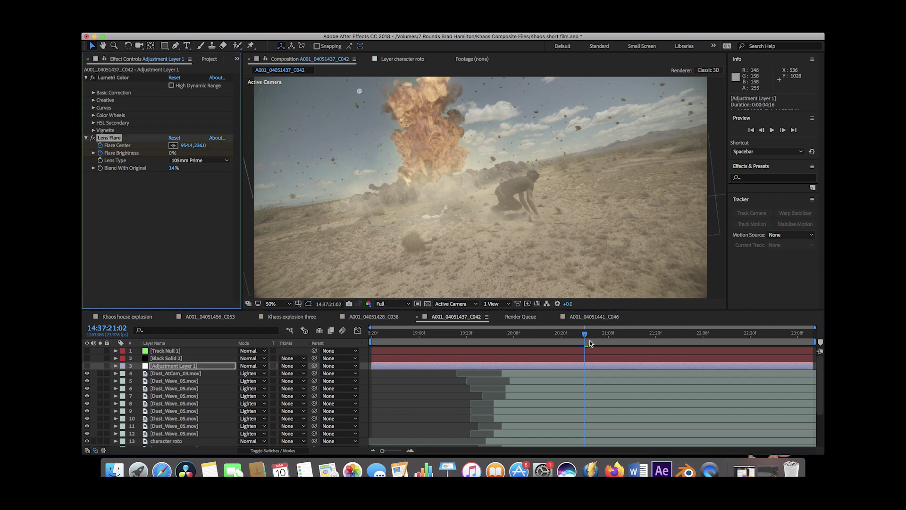
pyautogui.click(486, 339)
pyautogui.click(87, 366)
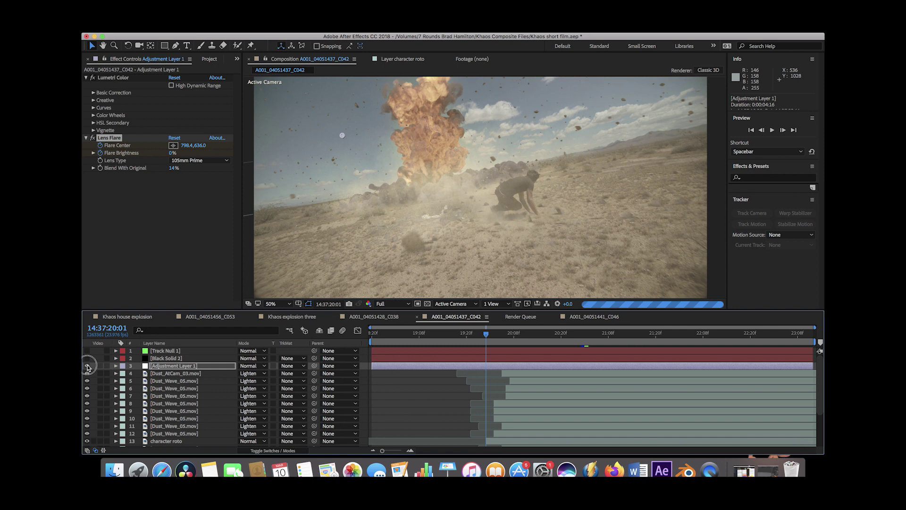
pyautogui.moveTo(486, 335); pyautogui.dragTo(510, 343)
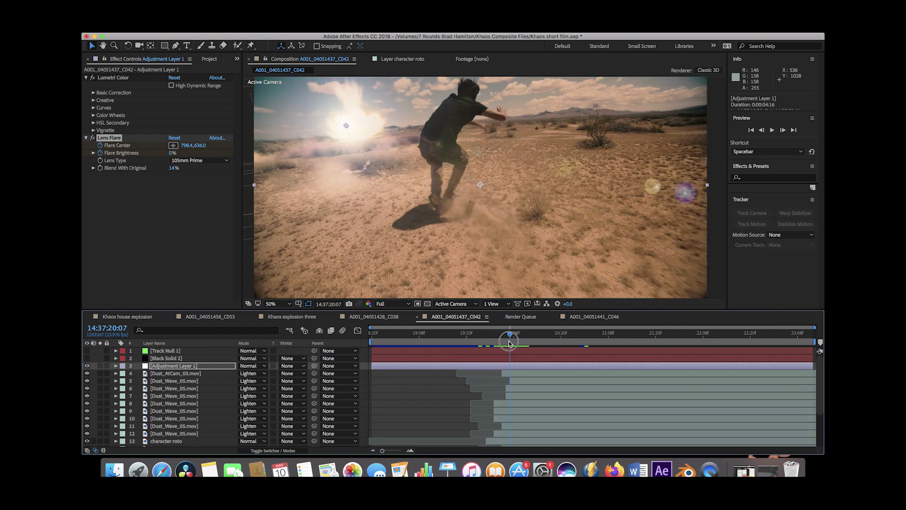
pyautogui.click(98, 140)
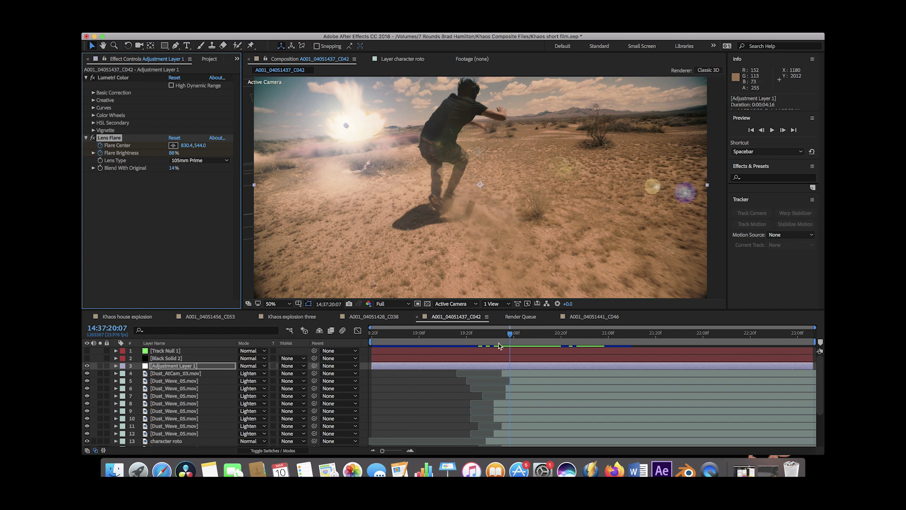
pyautogui.moveTo(503, 342); pyautogui.dragTo(513, 361)
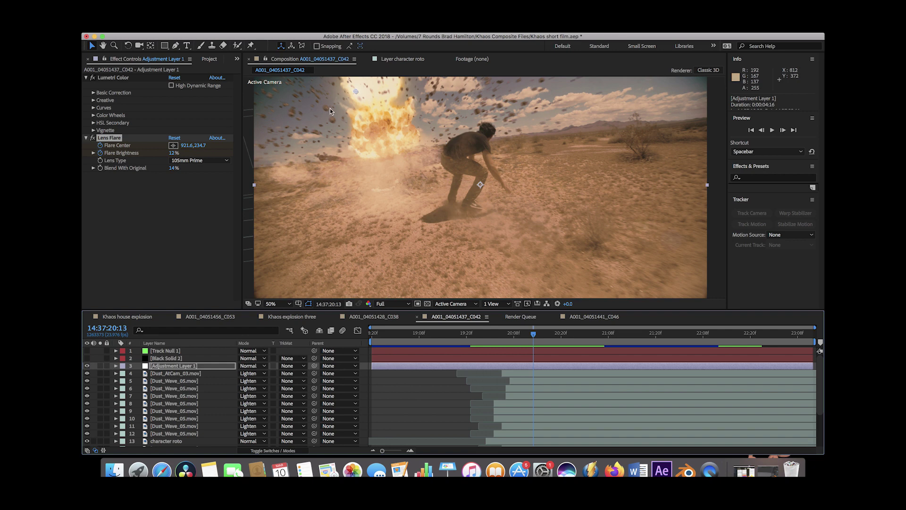